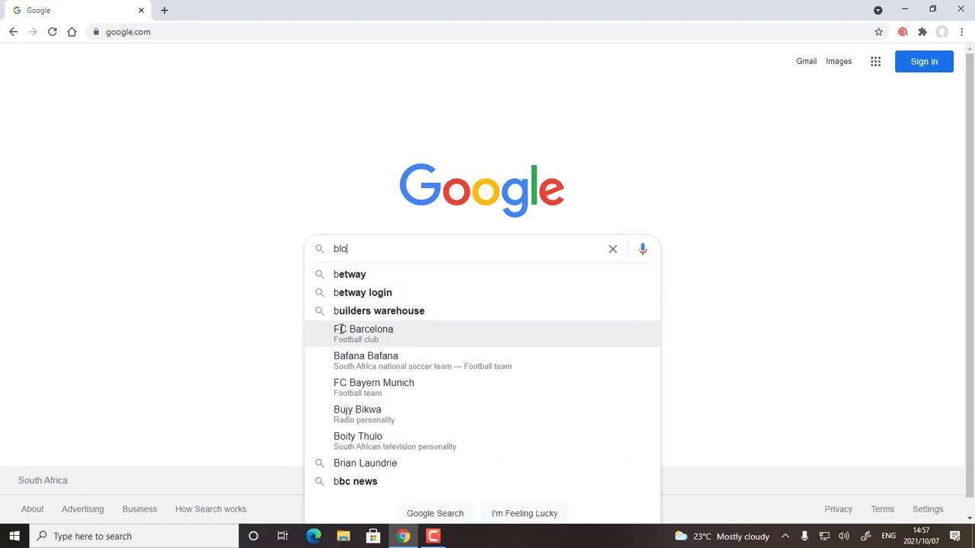
Search Google for "blogspot" and open the Blogger.com result
text(gs)
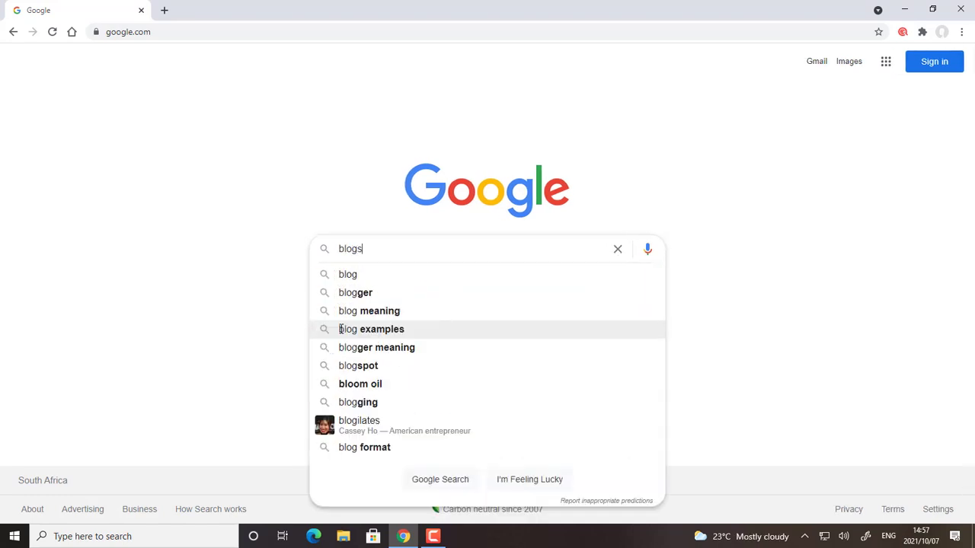
text(pot)
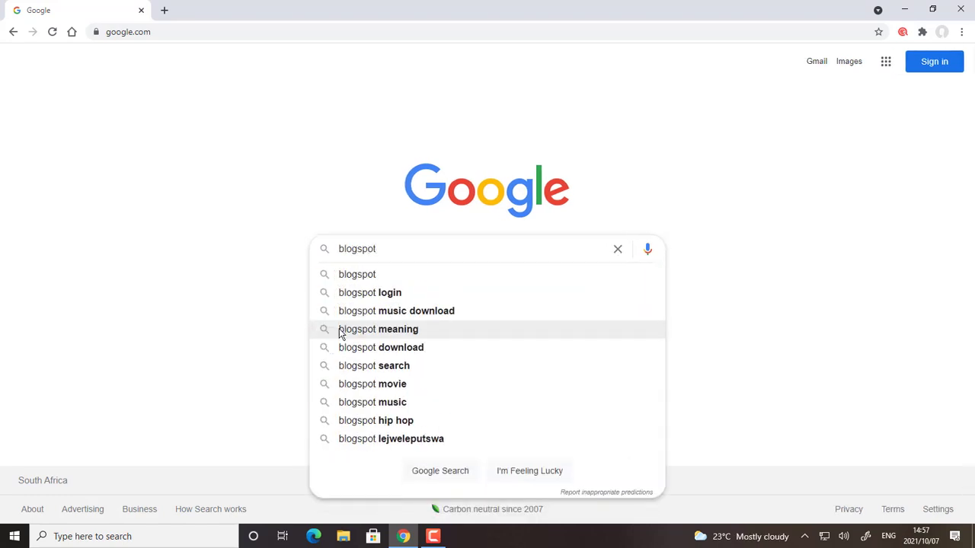
key(Return)
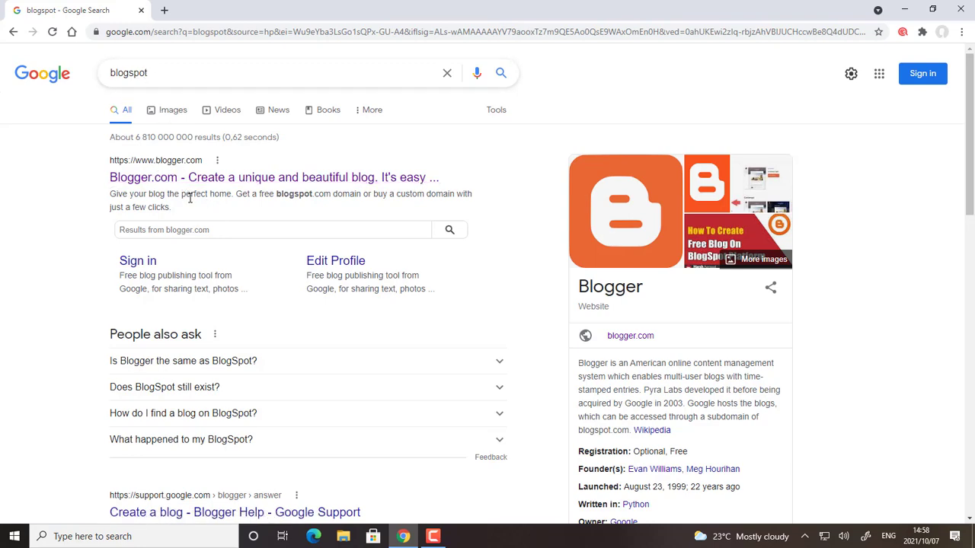
scroll(195, 229, down, 4)
scroll(197, 238, up, 2)
scroll(195, 238, up, 2)
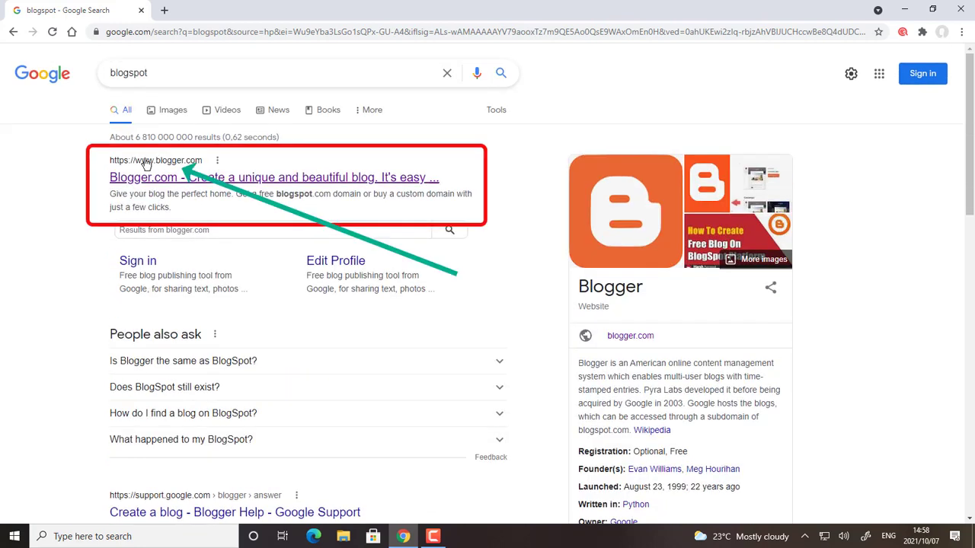
click(165, 182)
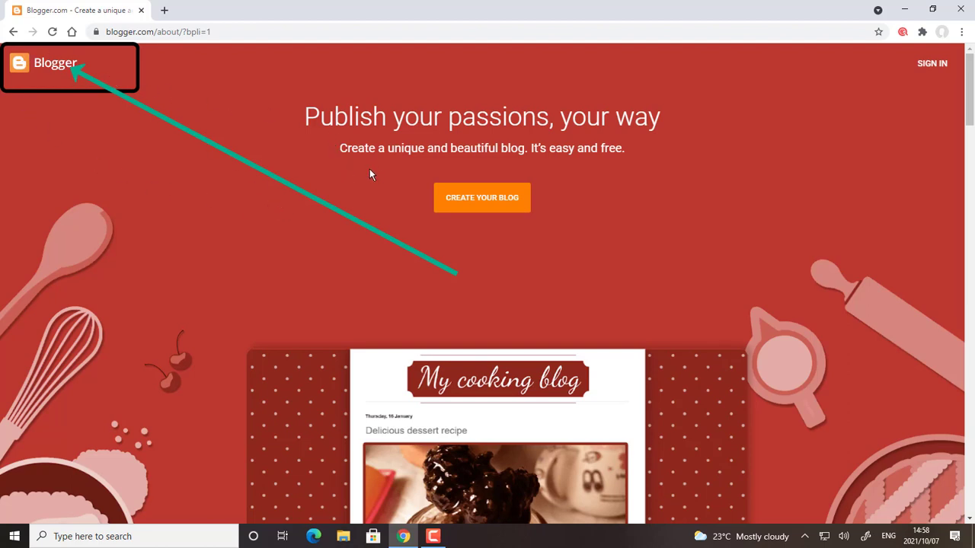
Start creating a blog on Blogger and sign in with the first listed Google account and its password
click(485, 202)
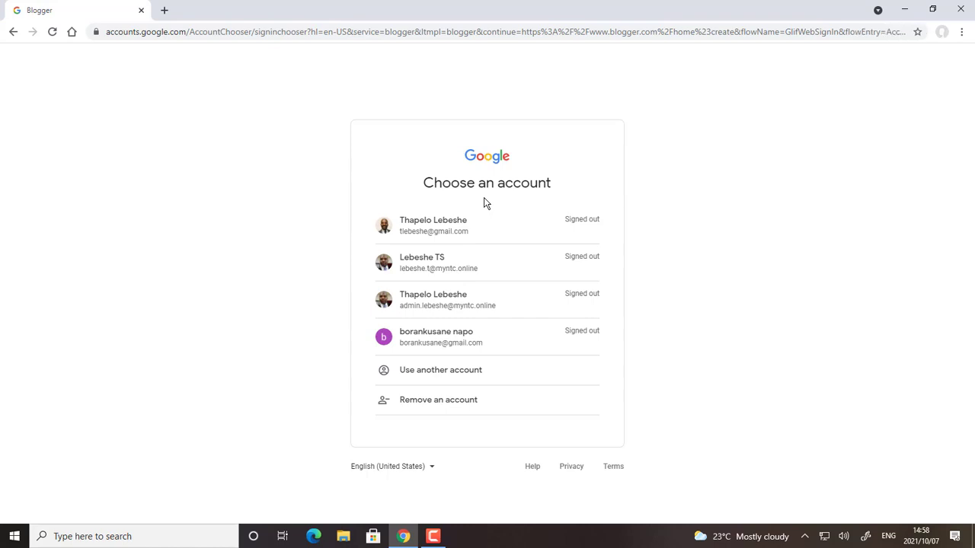
click(552, 224)
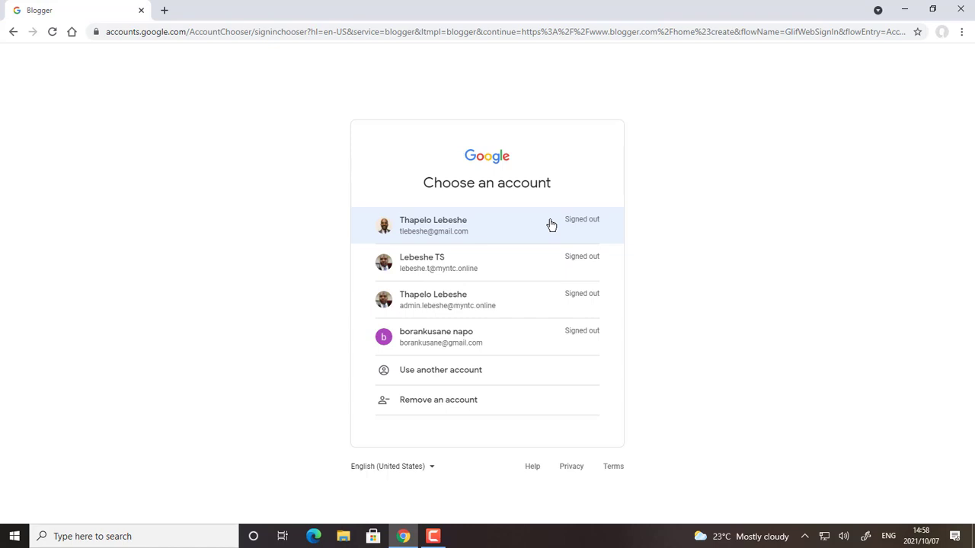
click(449, 227)
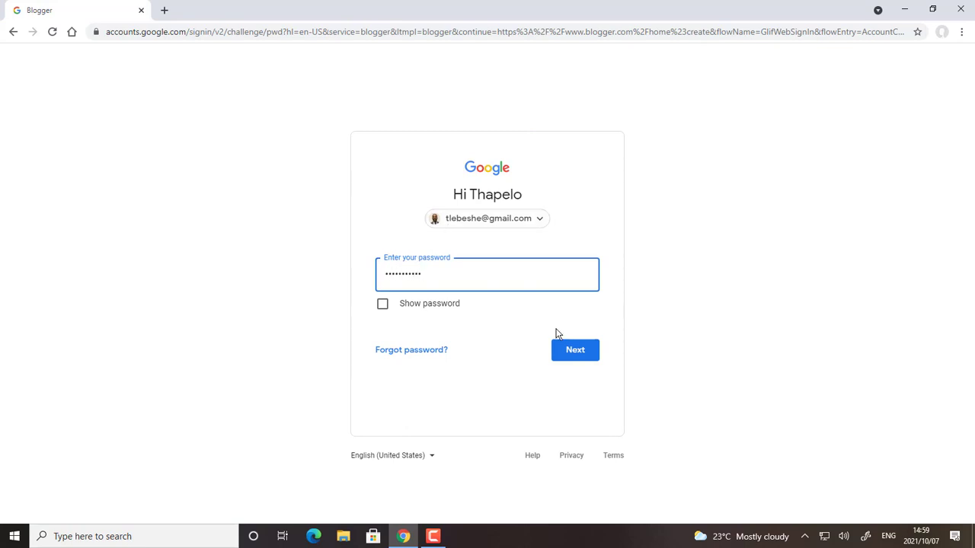
click(577, 350)
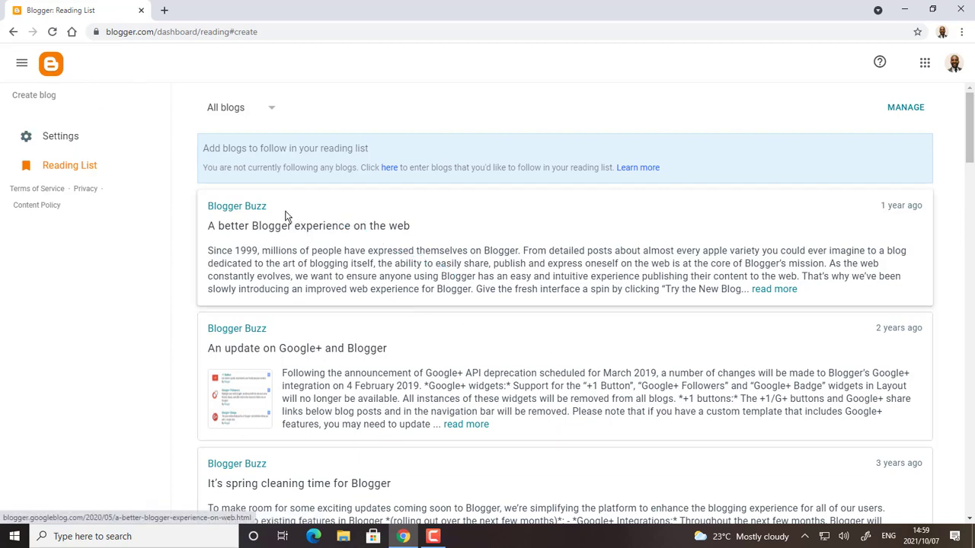
Create a new blog titled "MIDDELBURG DARTS CLUB" and continue to its web address
click(30, 98)
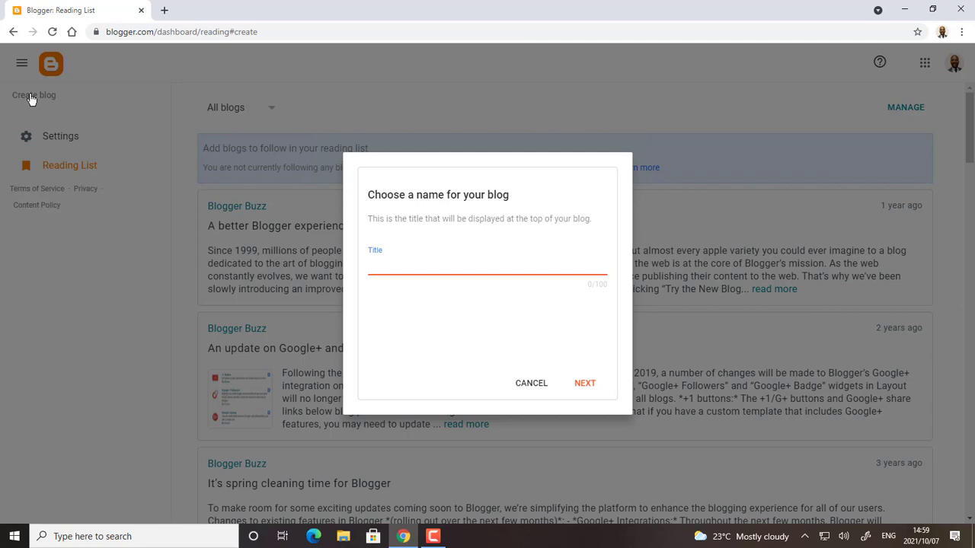
text(MIDDELBURG DARTS)
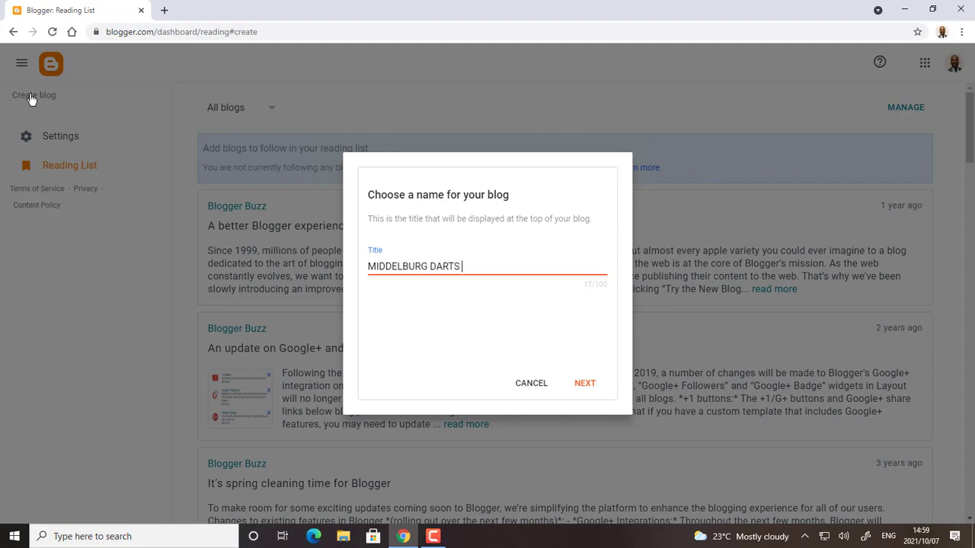
text( CLUB)
click(593, 386)
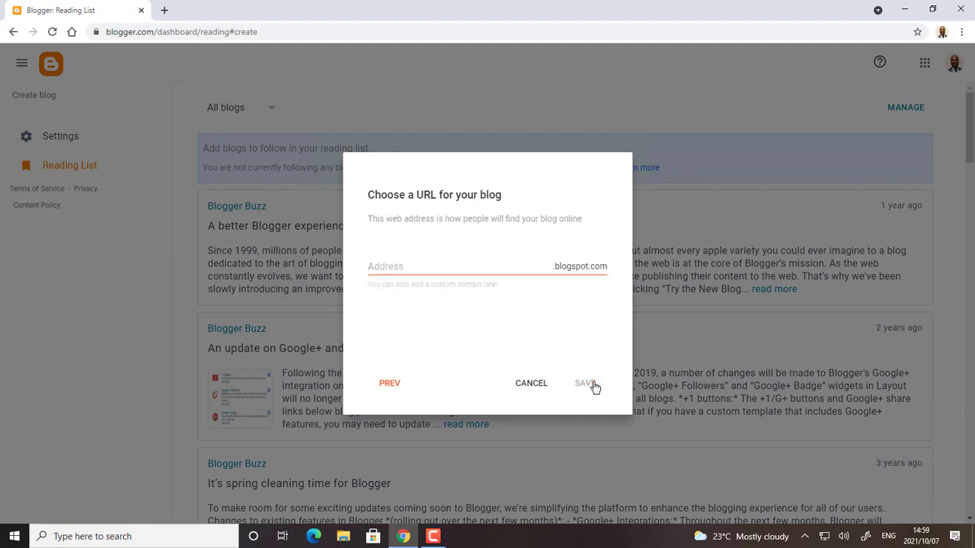
Set the blog's address to middelburgdartsclub.blogspot.com and save the new blog
click(411, 268)
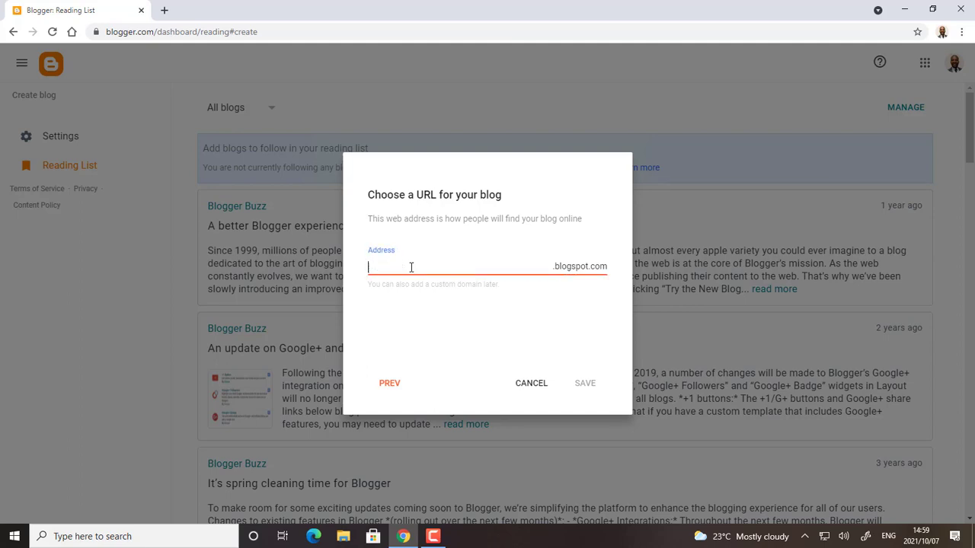
text(middelburg)
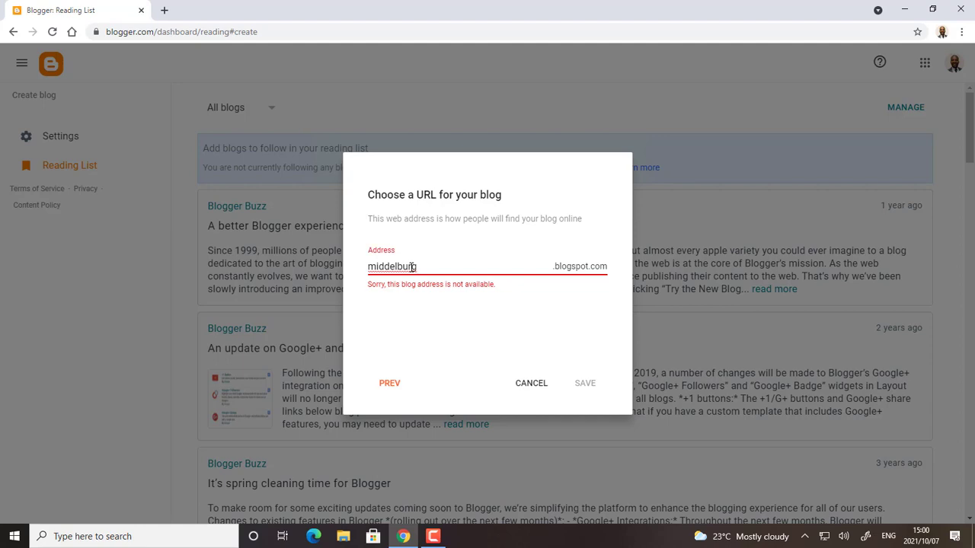
text(dartsclub)
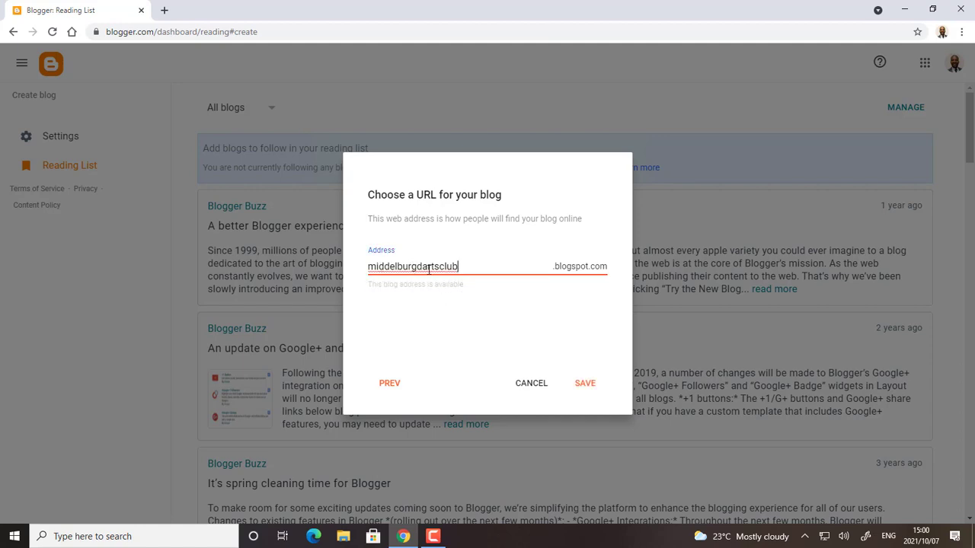
drag(458, 267, 368, 267)
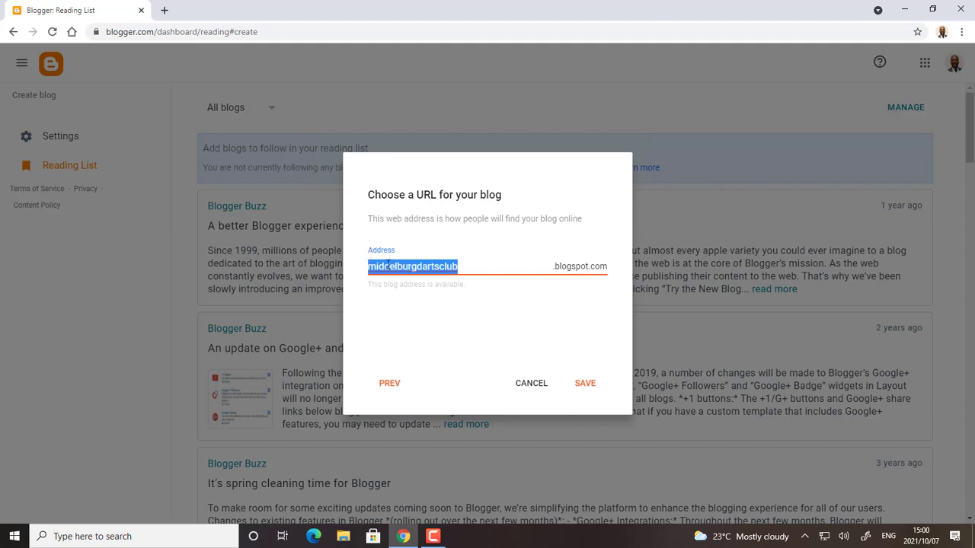
click(455, 305)
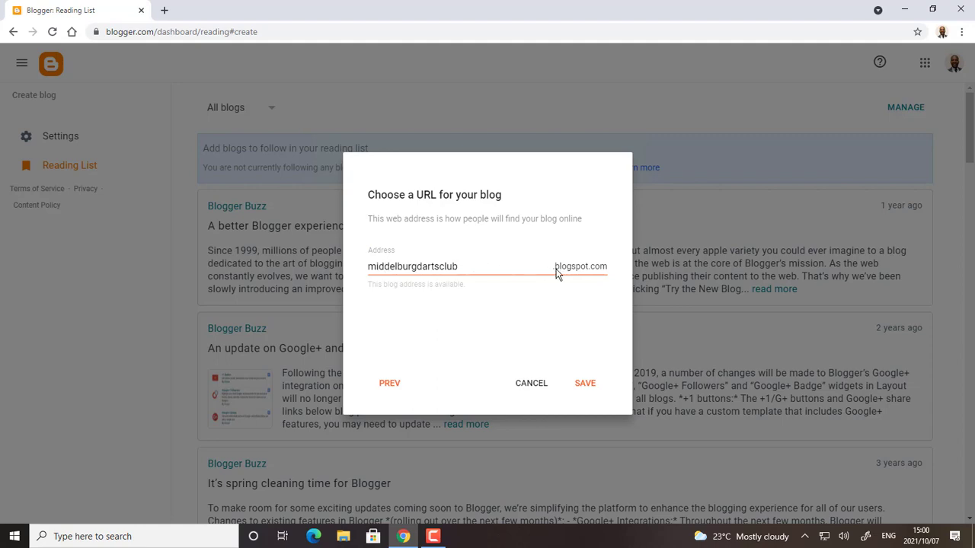
click(586, 387)
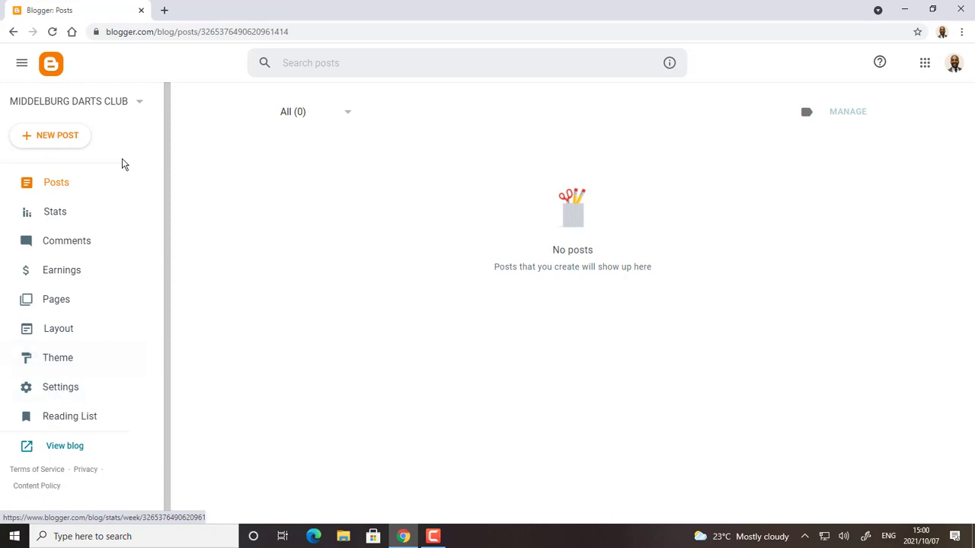
Look at the list of own blogs and its option for adding another blog, then close it
click(140, 105)
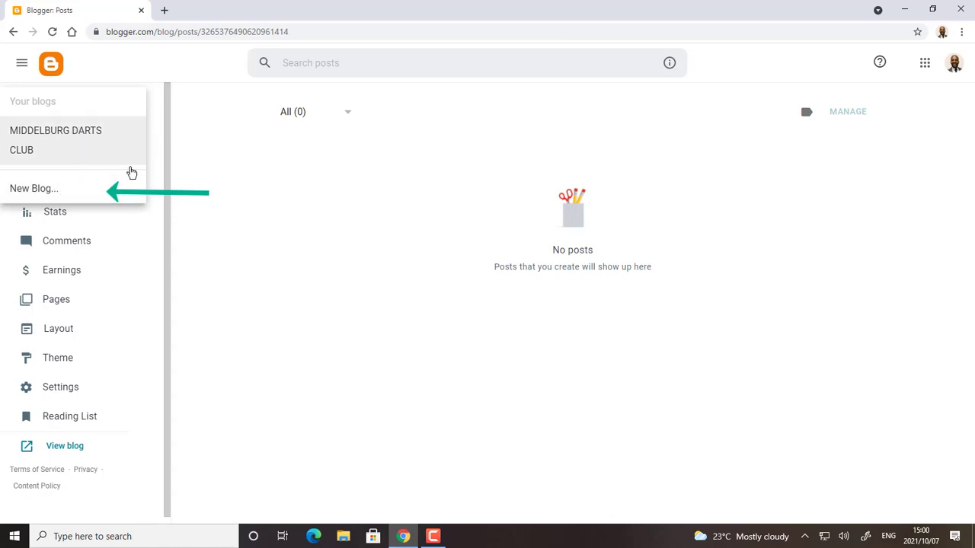
click(263, 193)
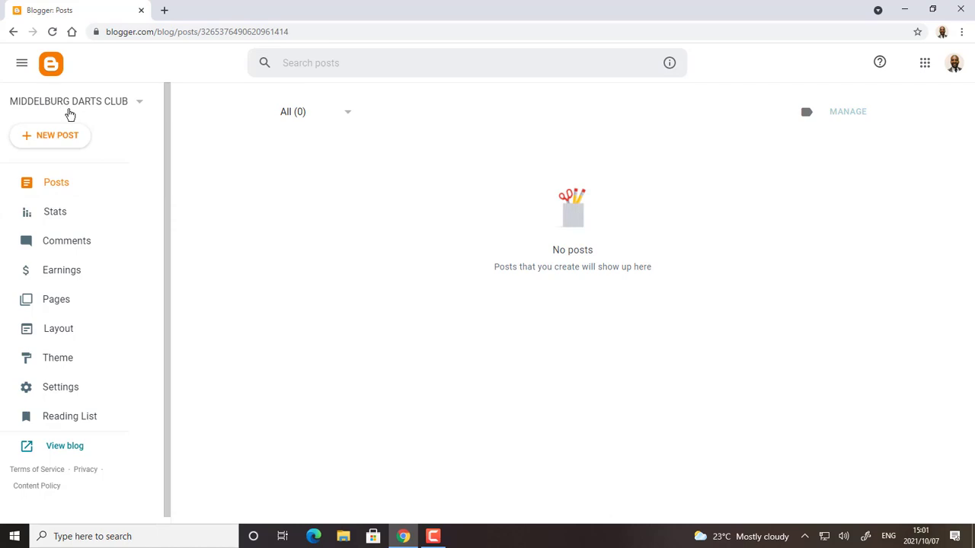
Open the blog's theme gallery and examine the Contempo, Soho and Emporio designs
click(59, 359)
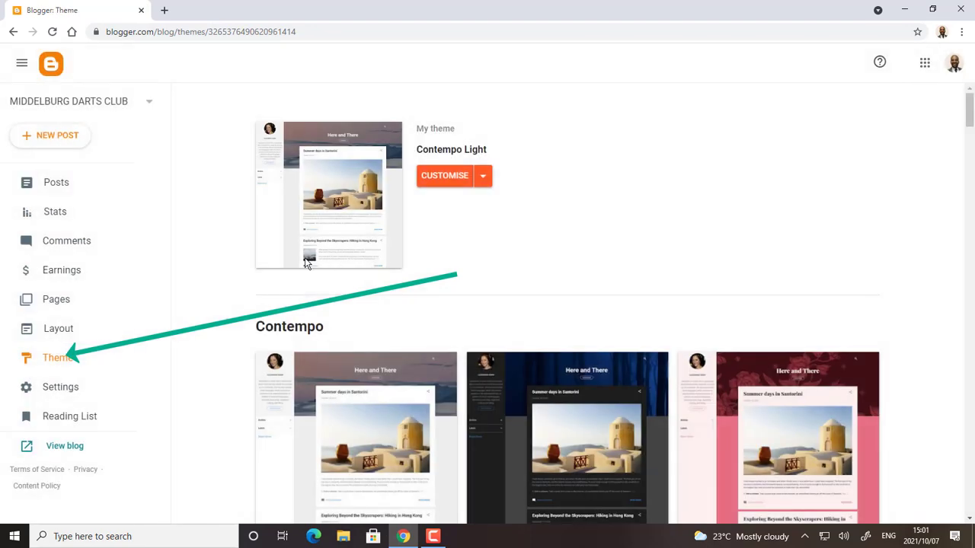
scroll(507, 315, down, 3)
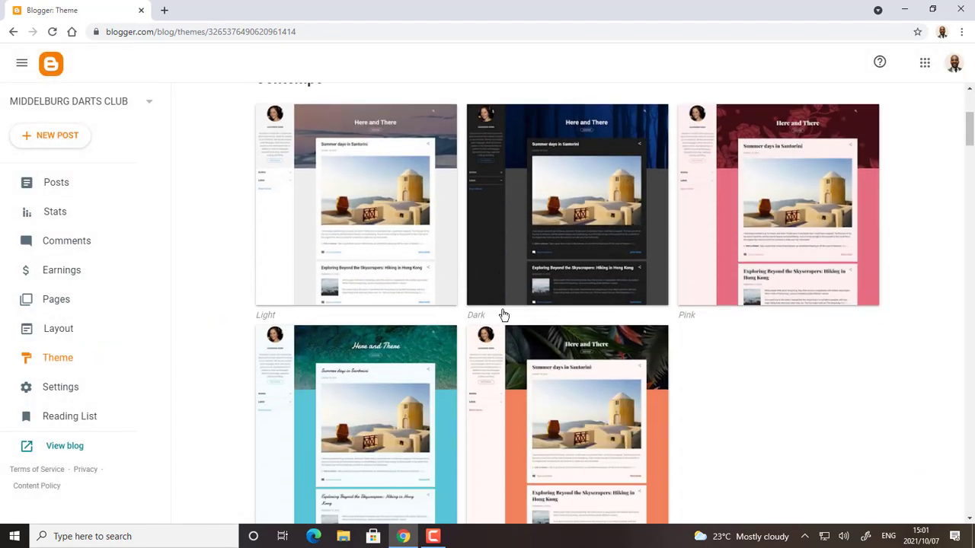
scroll(503, 315, down, 3)
scroll(502, 312, up, 2)
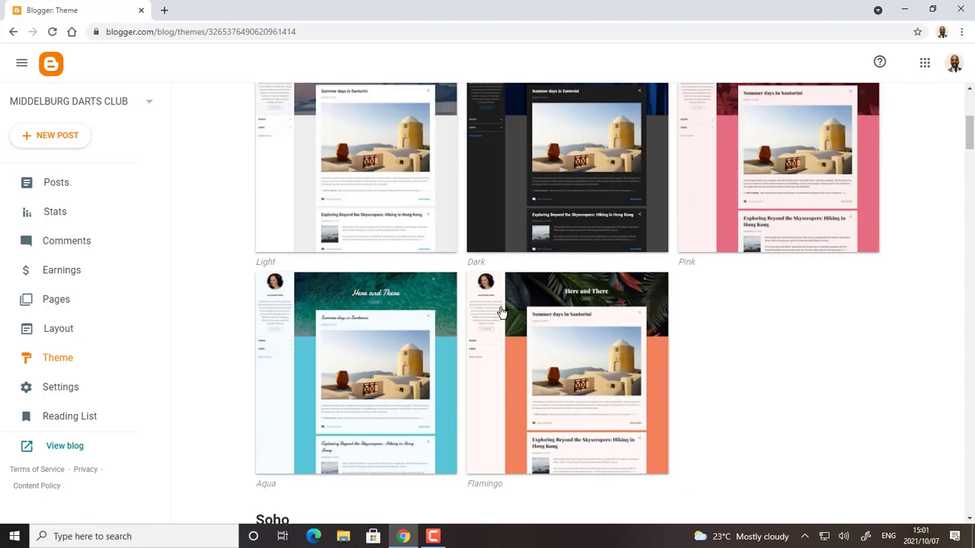
scroll(502, 312, up, 4)
scroll(500, 311, down, 2)
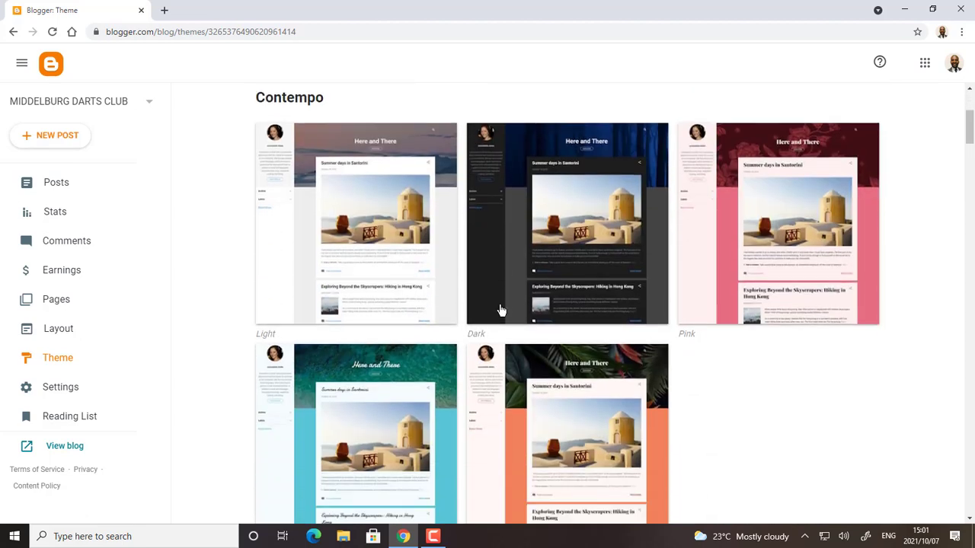
scroll(500, 311, up, 3)
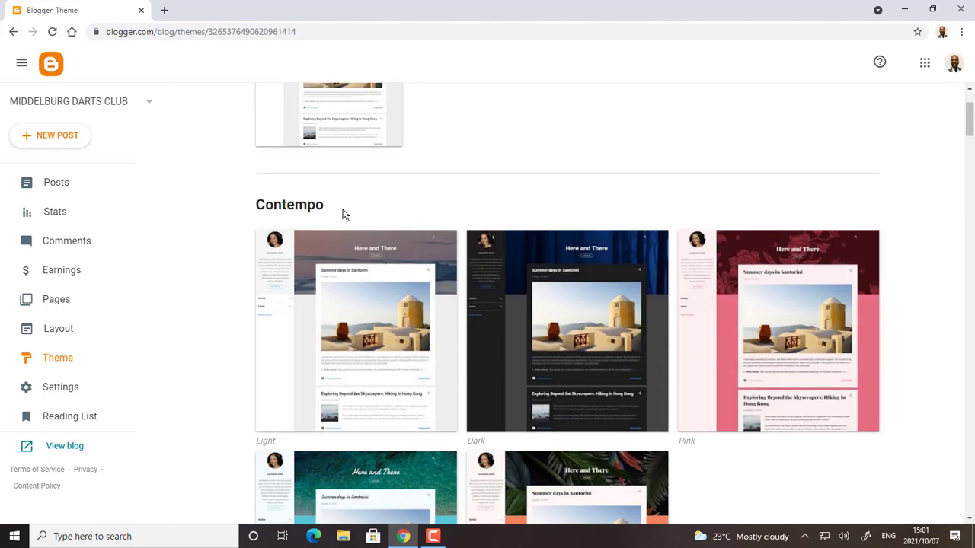
scroll(356, 203, down, 1)
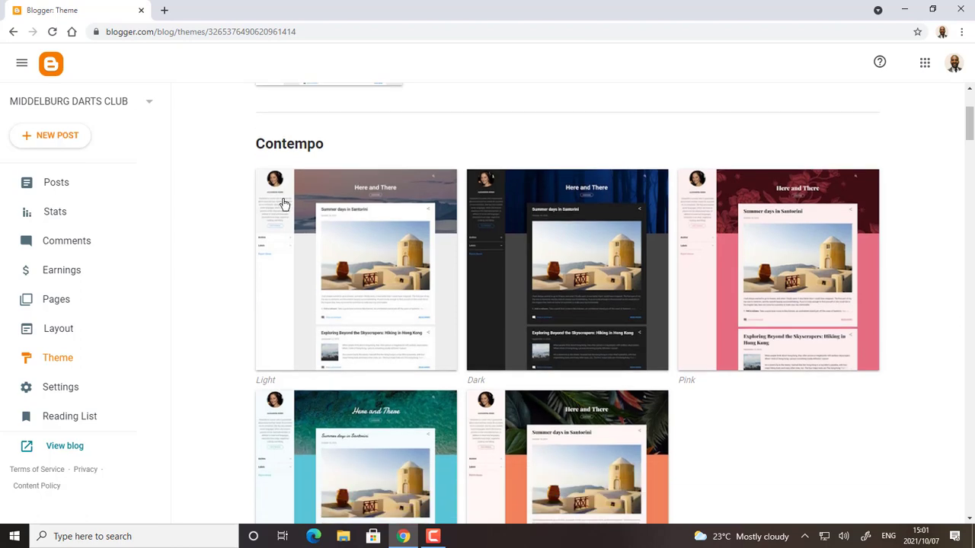
scroll(349, 203, down, 1)
scroll(348, 202, down, 4)
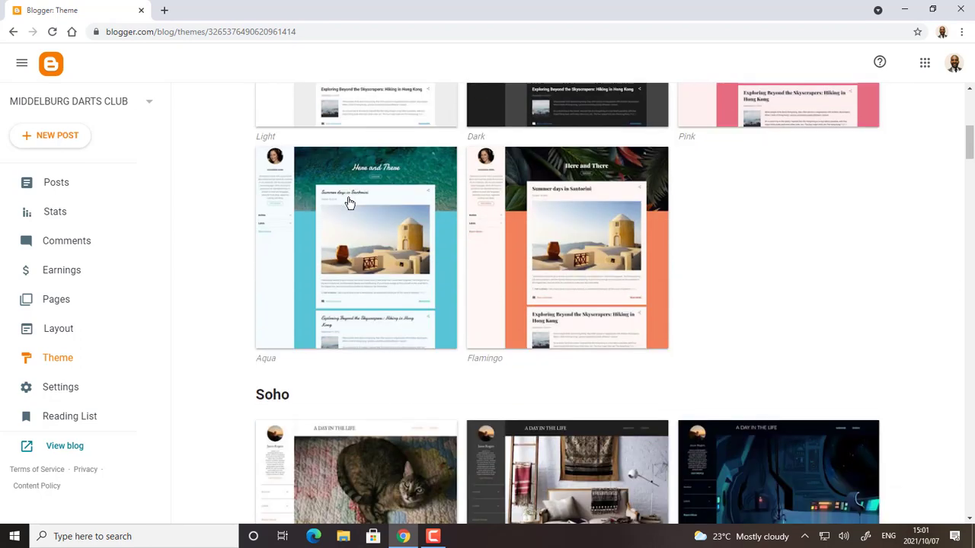
scroll(346, 244, down, 2)
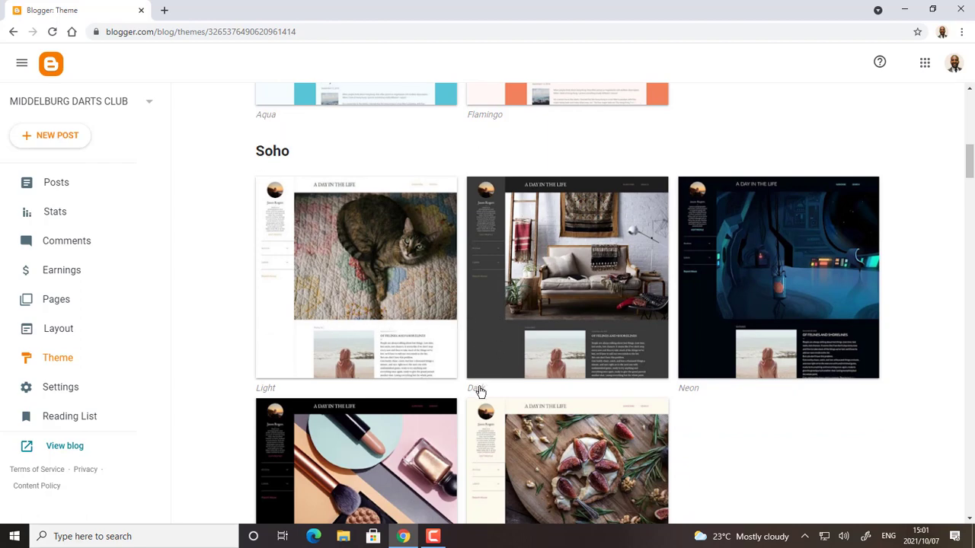
scroll(696, 398, down, 4)
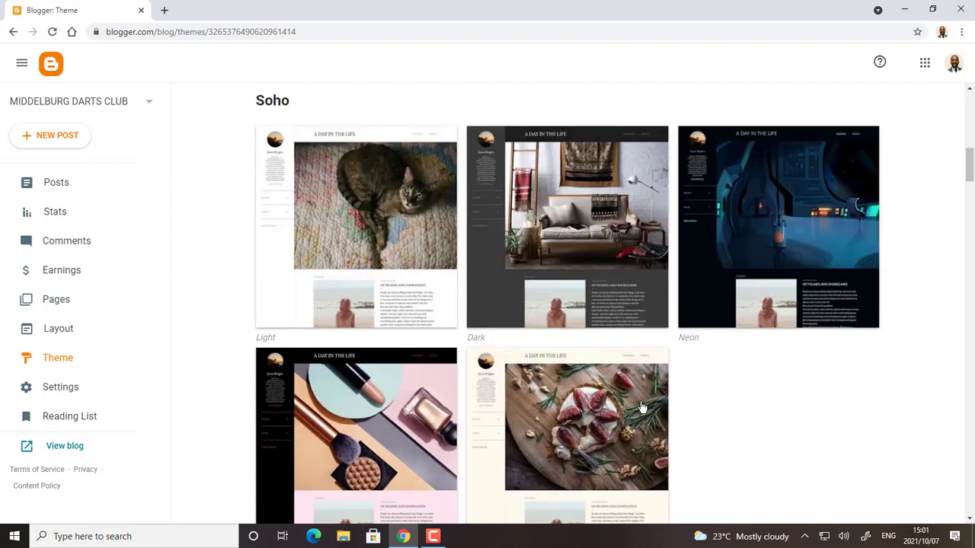
scroll(347, 362, down, 2)
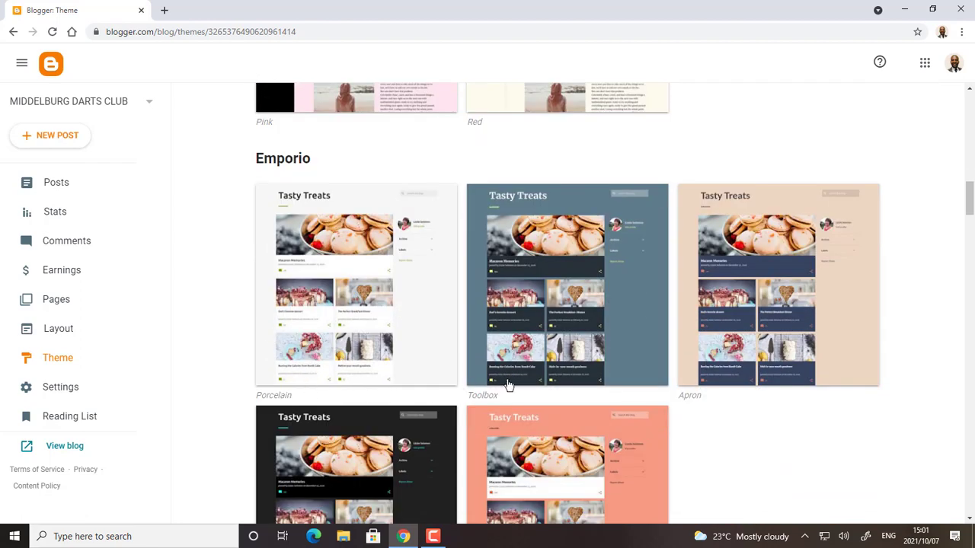
Return to the Contempo themes and open the preview of the Dark variant
scroll(508, 396, up, 9)
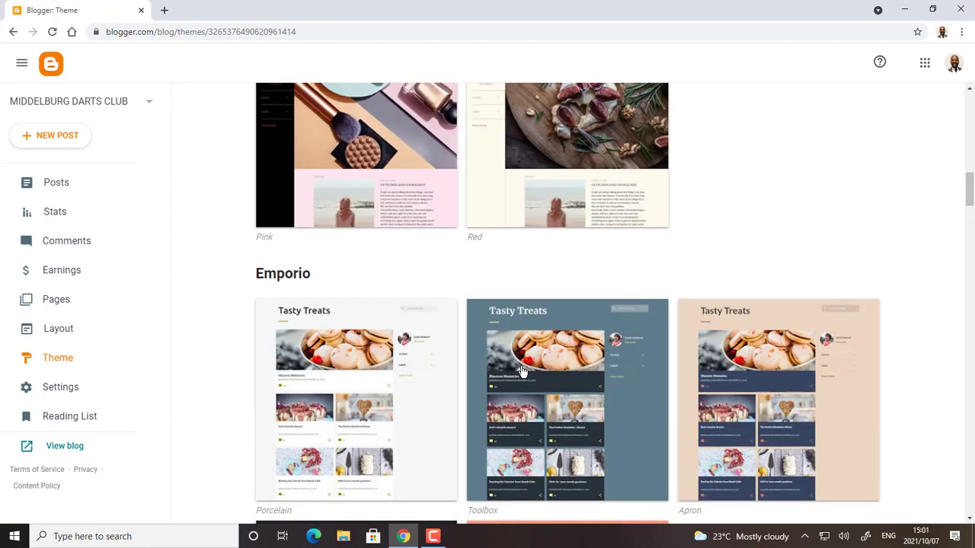
scroll(522, 371, up, 3)
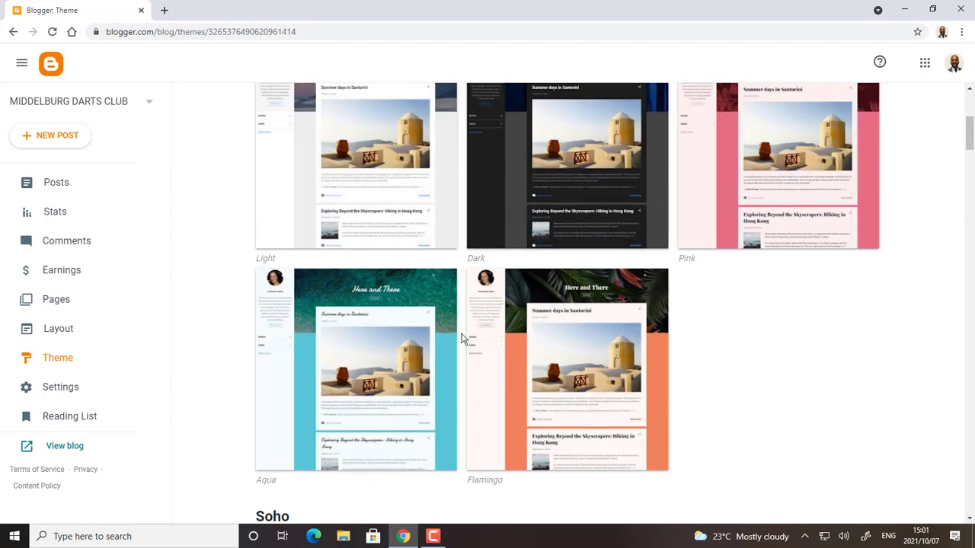
scroll(464, 336, up, 5)
scroll(467, 324, down, 2)
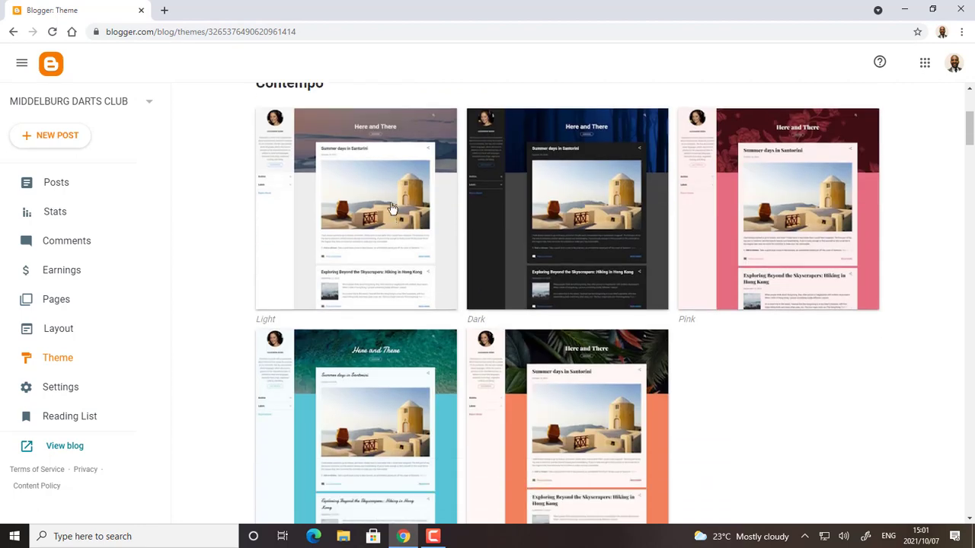
scroll(470, 324, up, 1)
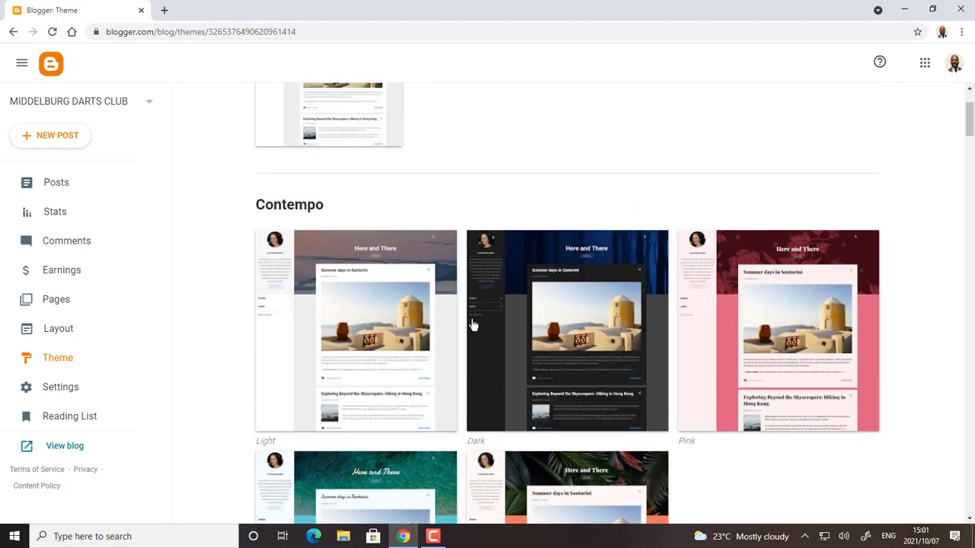
click(541, 255)
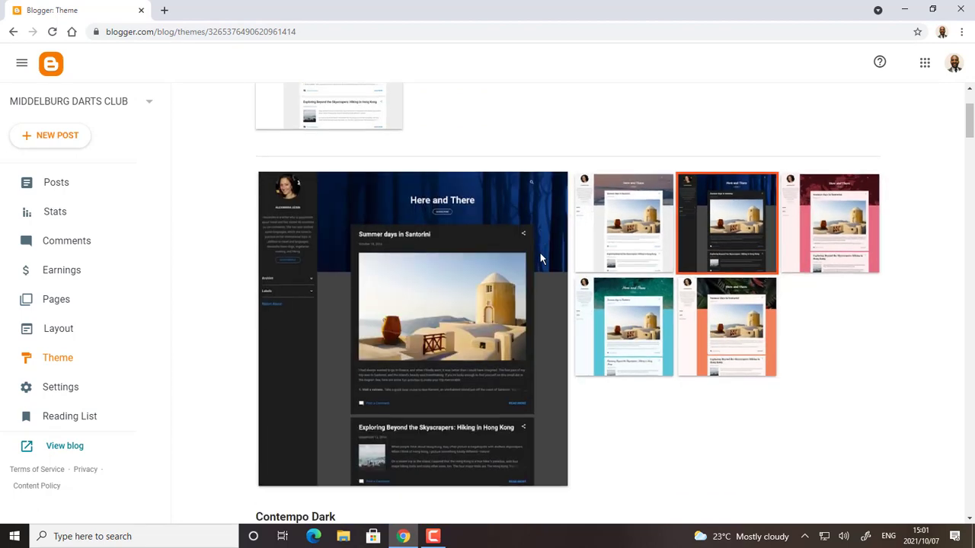
Apply the Contempo Dark theme to the blog
scroll(518, 319, down, 2)
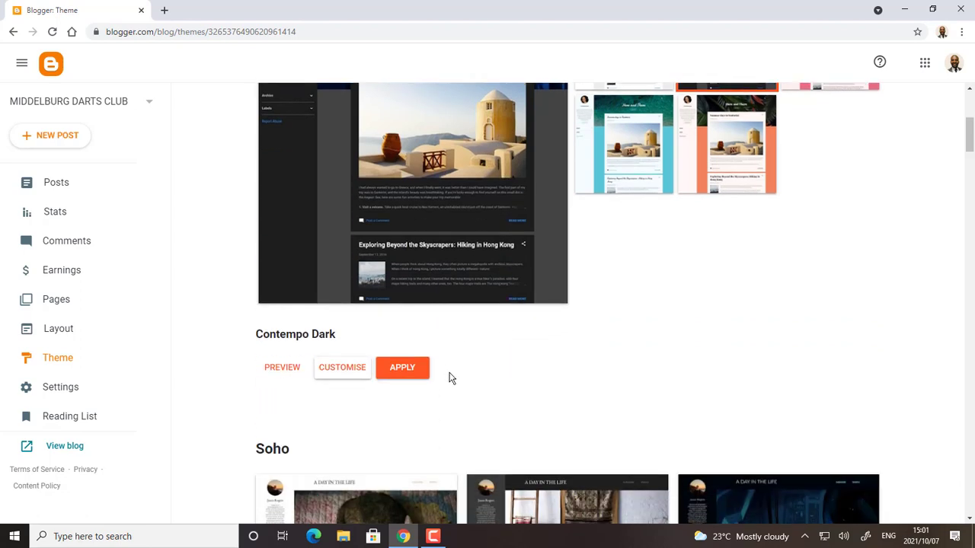
click(402, 371)
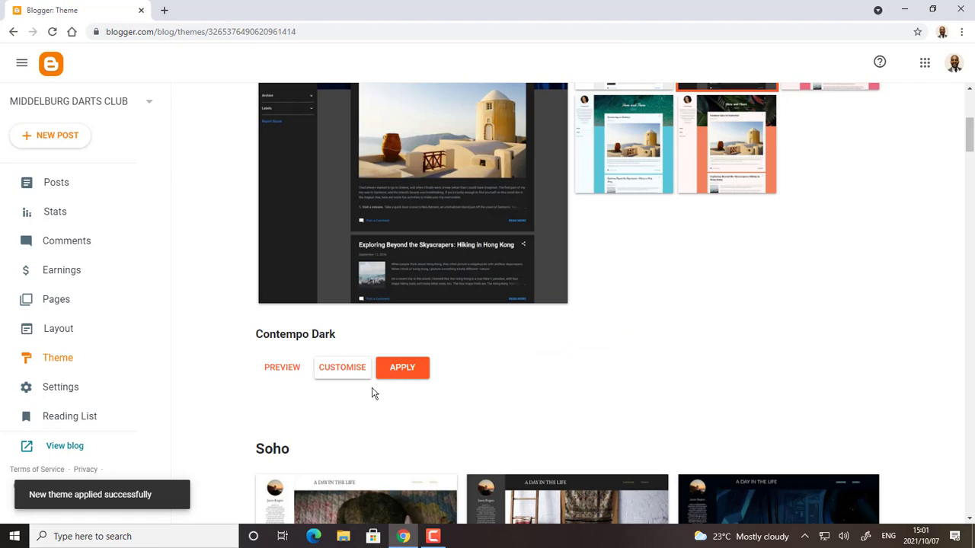
scroll(448, 401, up, 5)
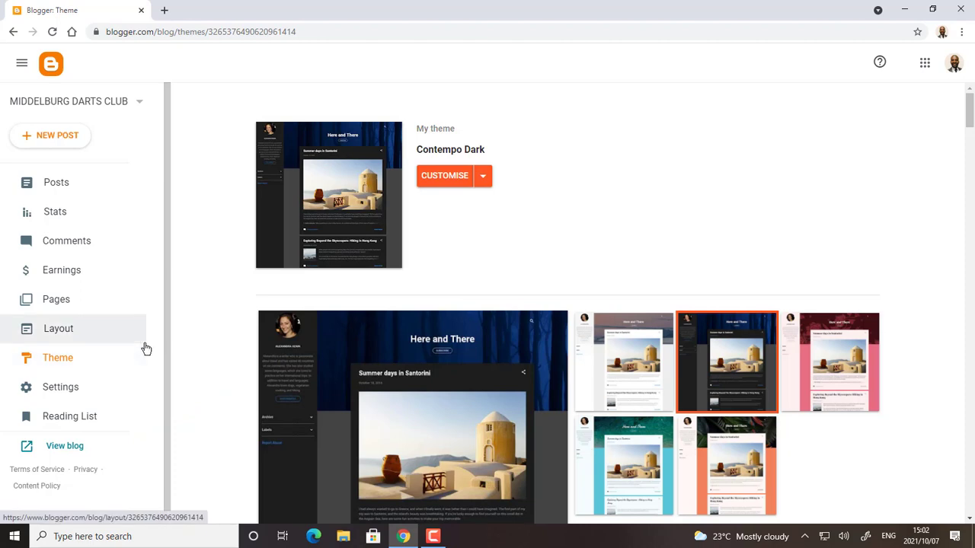
Open the blog's layout and examine its gadget sections from the sidebar and header down to the page body
click(57, 333)
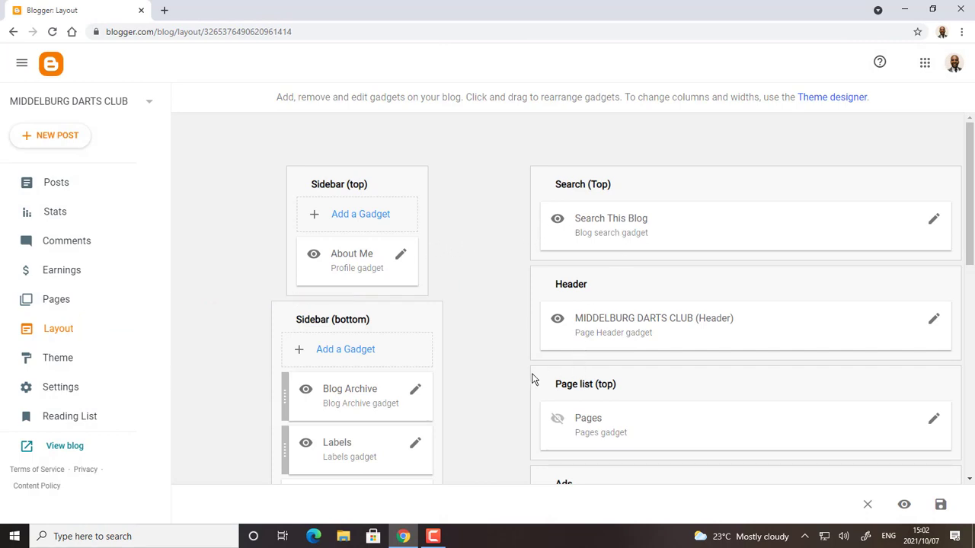
scroll(533, 380, down, 2)
scroll(533, 380, down, 3)
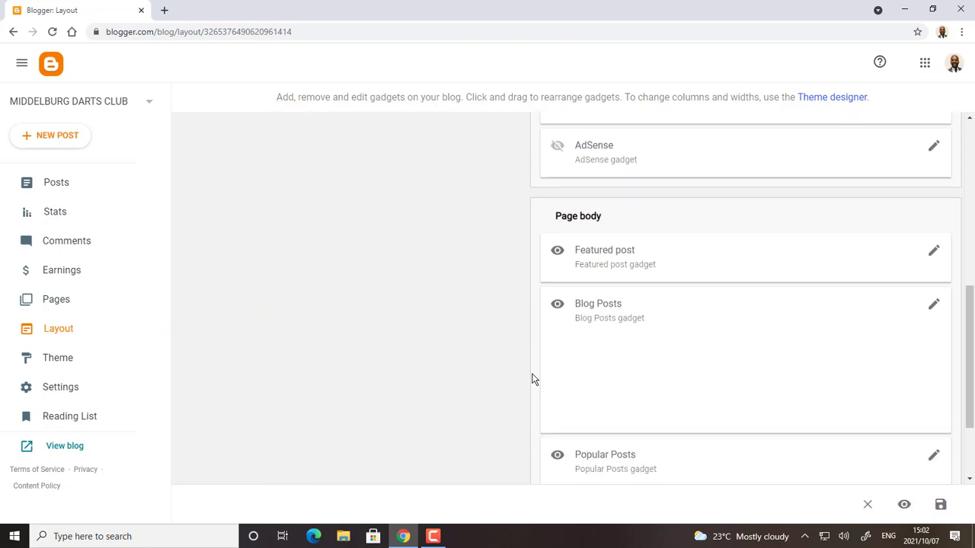
scroll(533, 379, up, 3)
scroll(533, 379, up, 2)
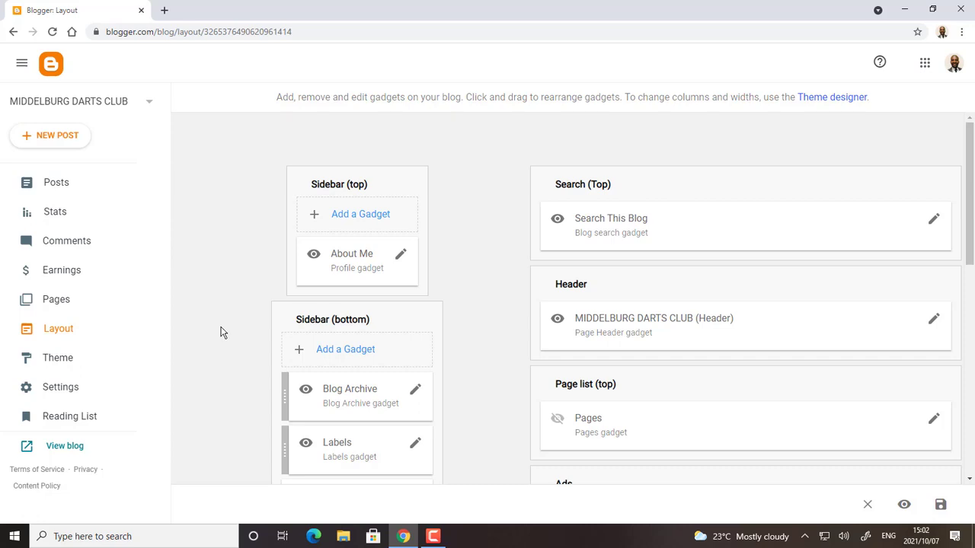
Create a new page for the blog and title it HOME
click(55, 304)
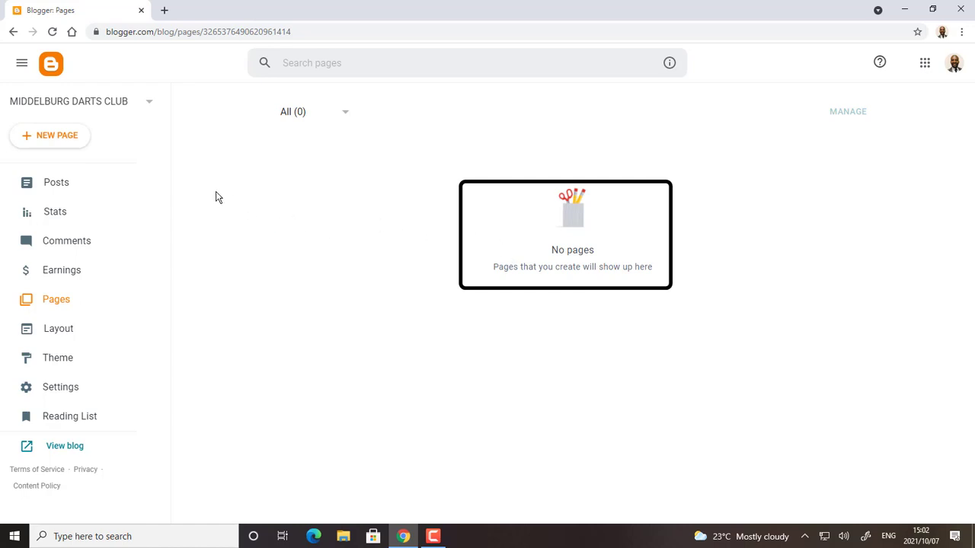
click(50, 140)
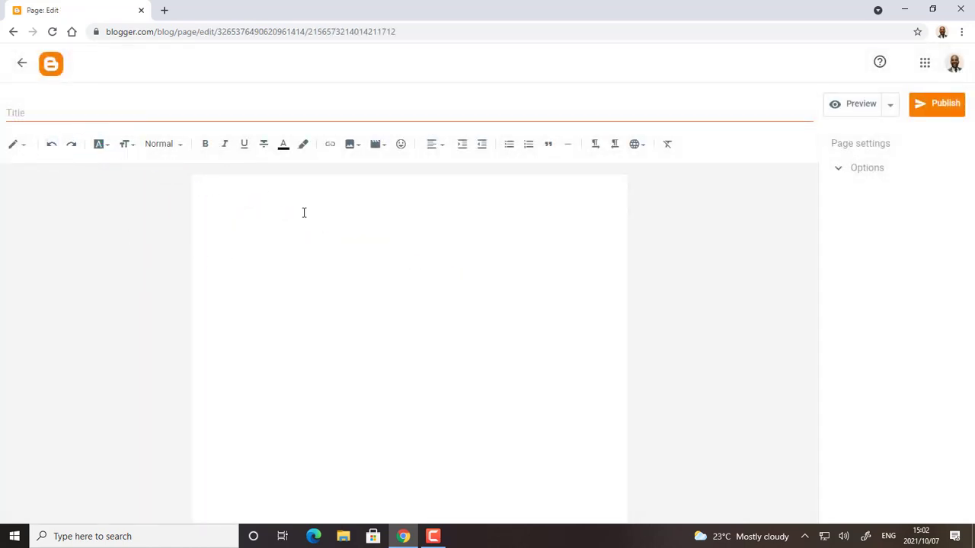
click(274, 226)
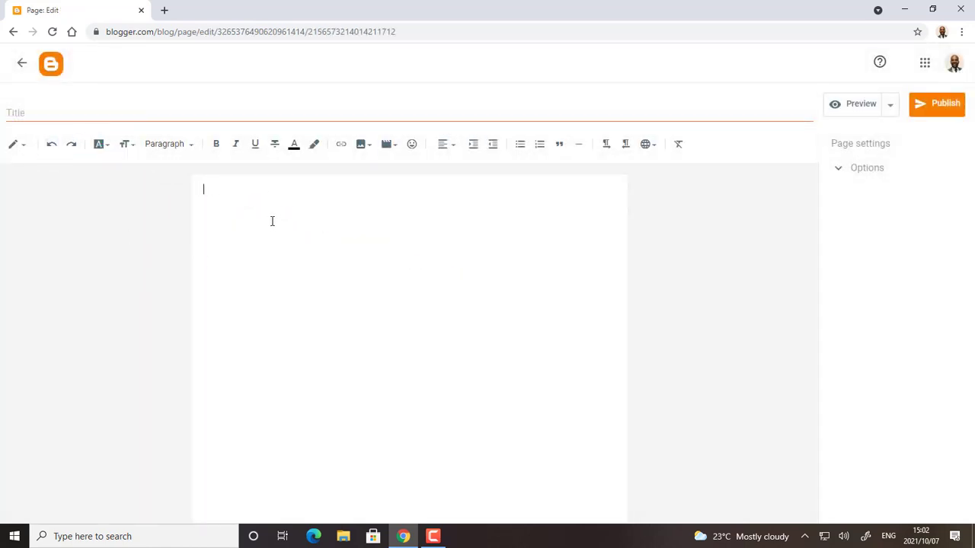
click(61, 112)
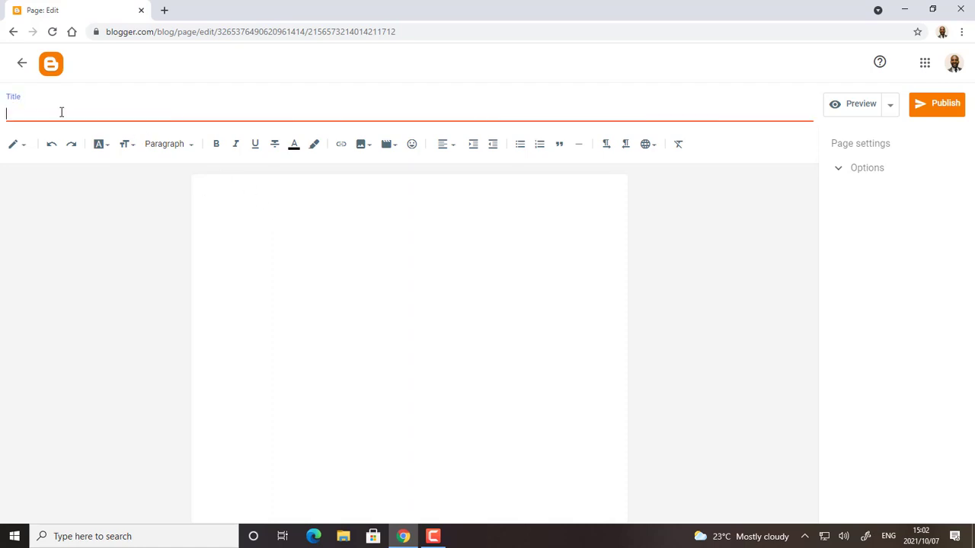
text(HOME)
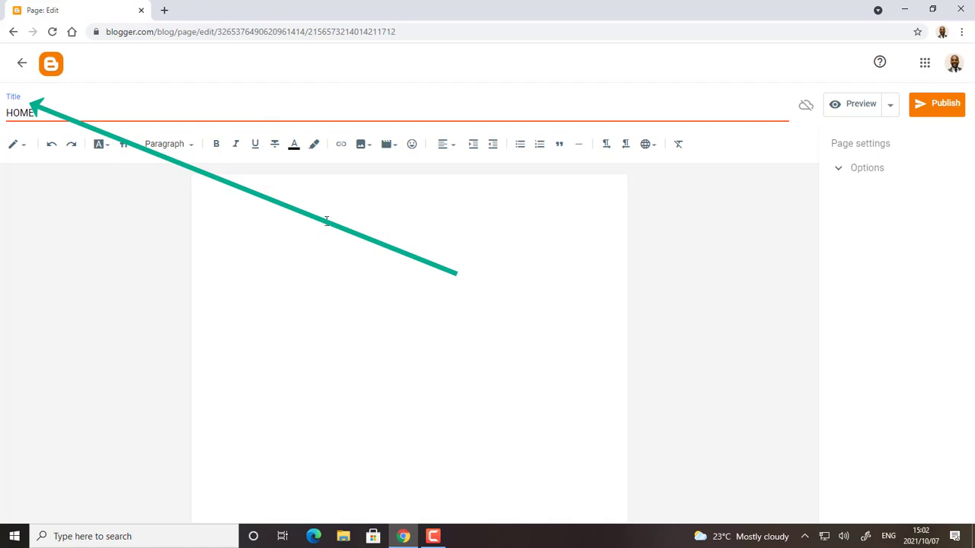
Enter the text "Welcome to my home of Darts" in the body of the HOME page
click(326, 221)
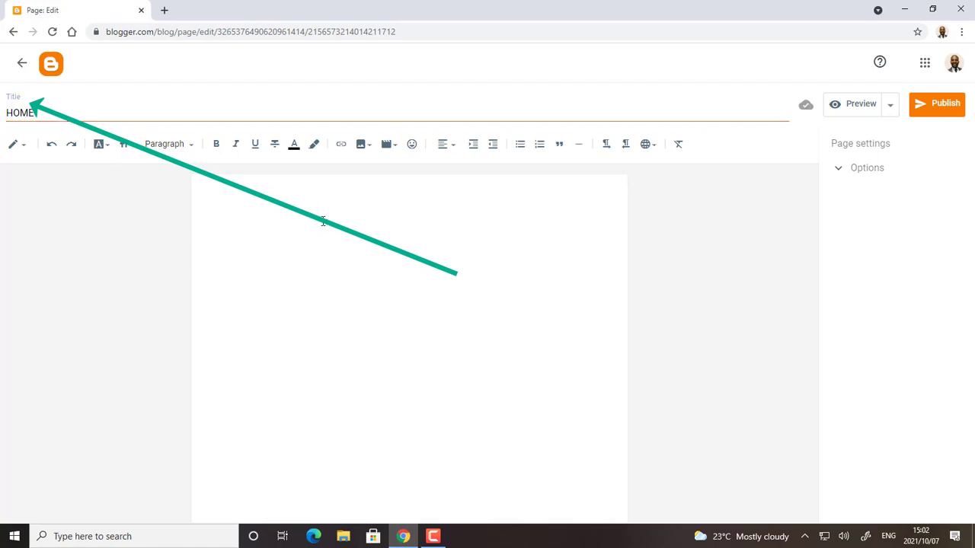
text(Welcome to my)
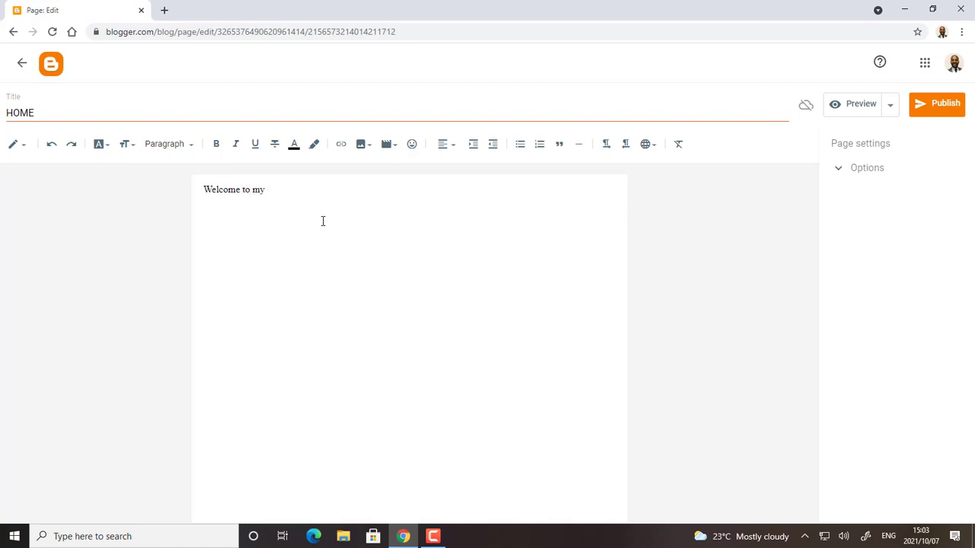
text(home of Darts)
Format the welcome line as bold and italic in the Largest text size
drag(204, 187, 328, 192)
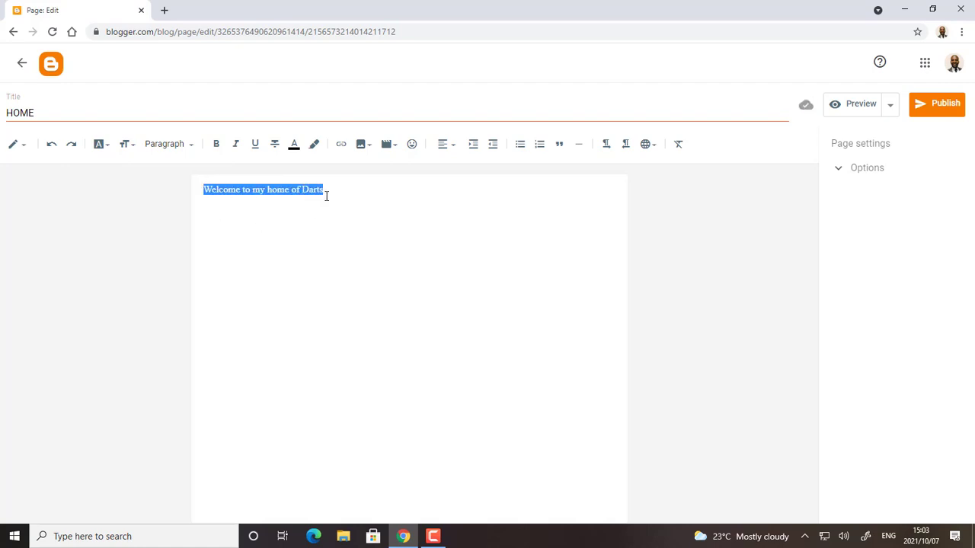
click(236, 144)
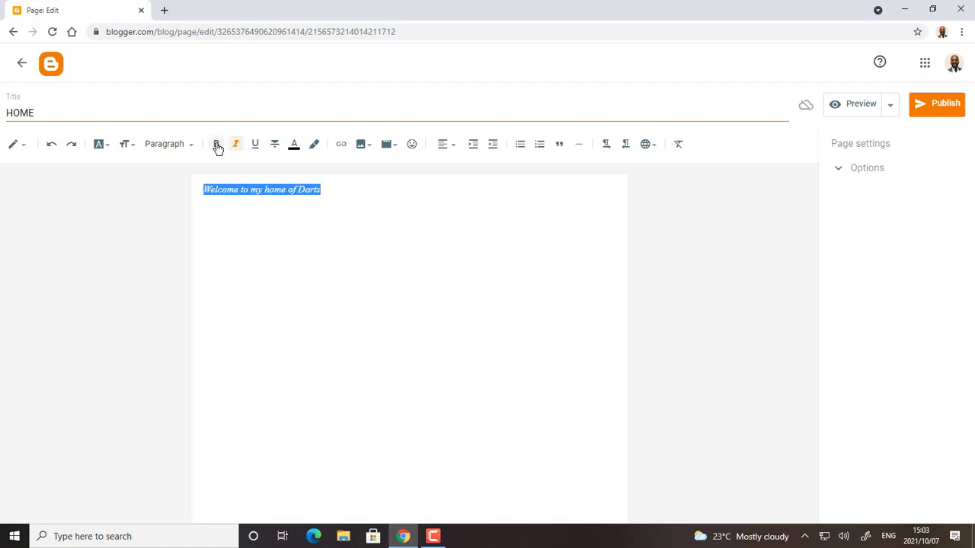
click(218, 145)
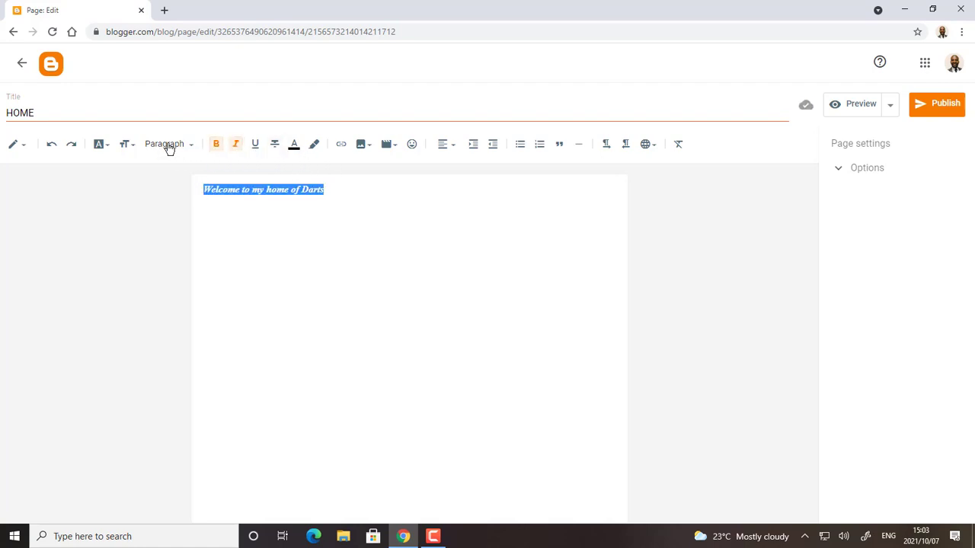
click(127, 144)
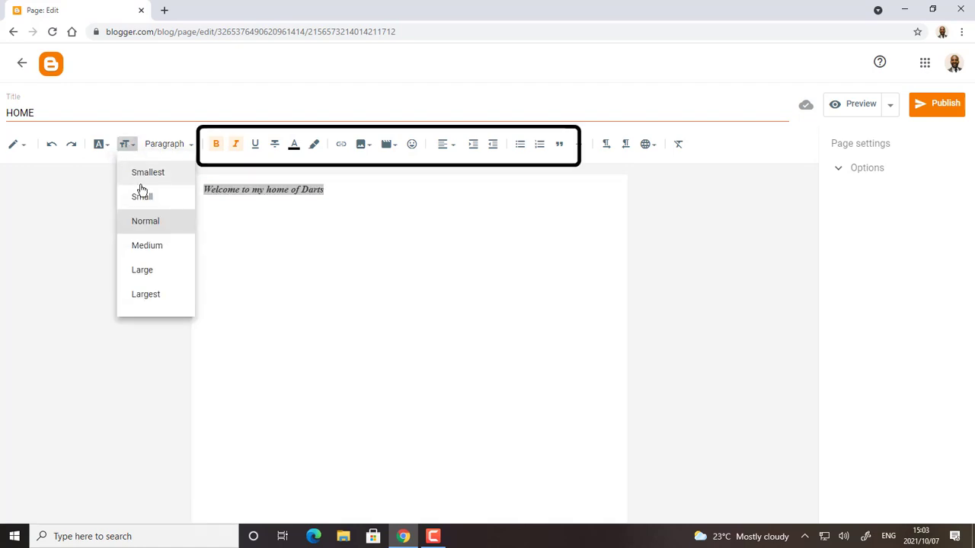
click(190, 290)
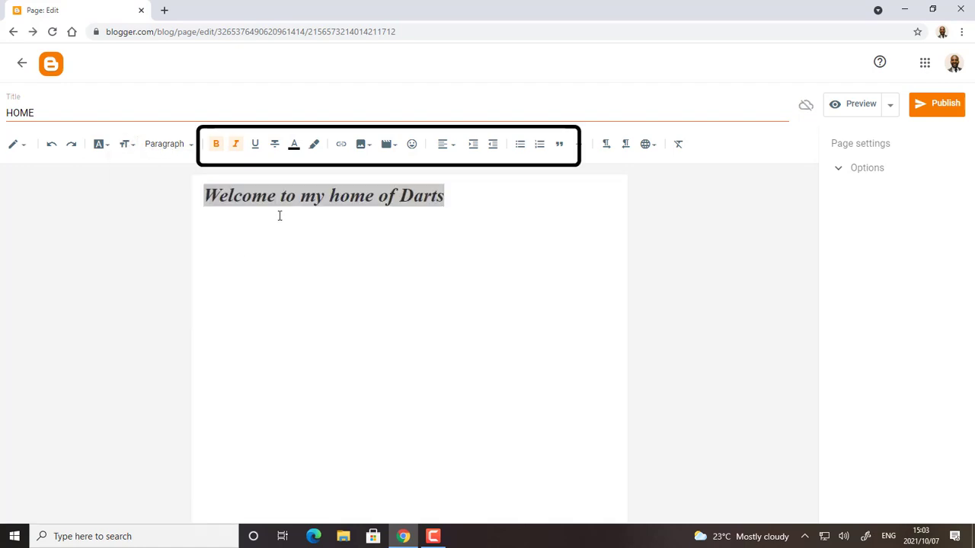
Shift the welcome line towards the middle of the page and add two line breaks after it
click(205, 194)
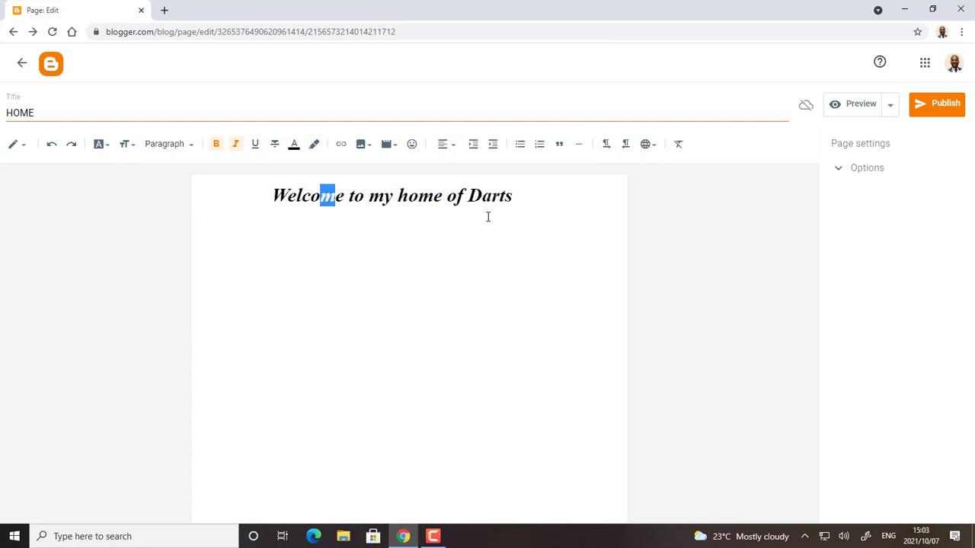
click(520, 199)
key(Return)
key(Return)
Upload the TUTORIAL SCREEN image from the computer's ONLINE TUTORIALS folder and insert it below the welcome line
click(367, 148)
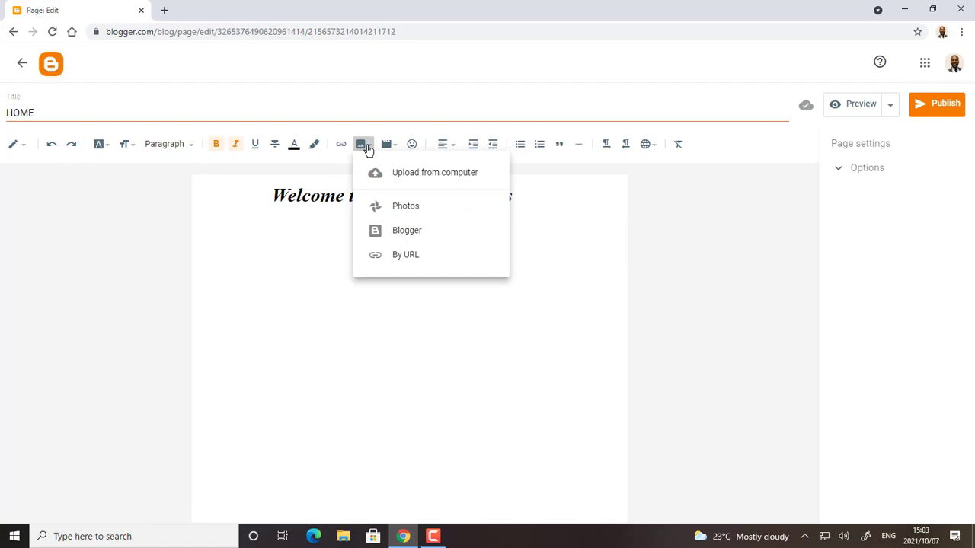
click(437, 179)
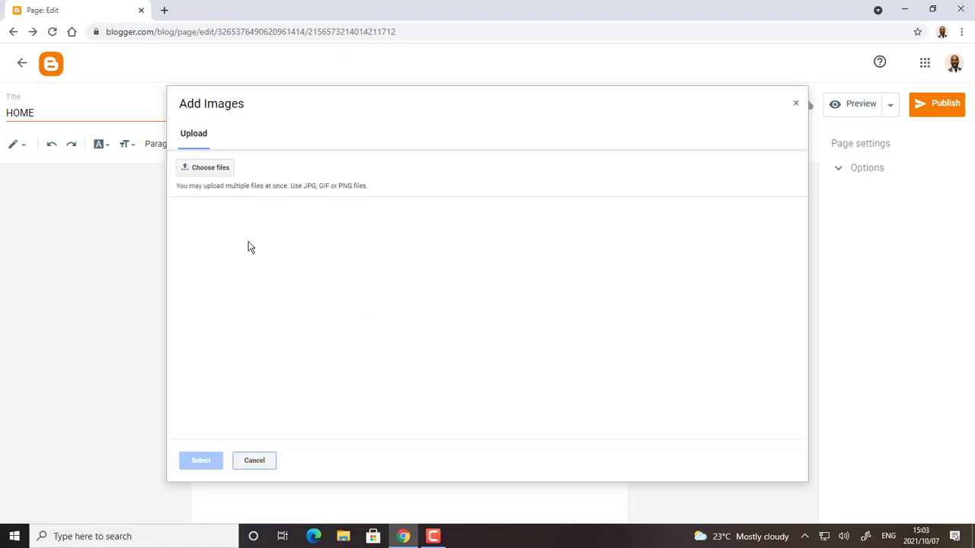
click(202, 173)
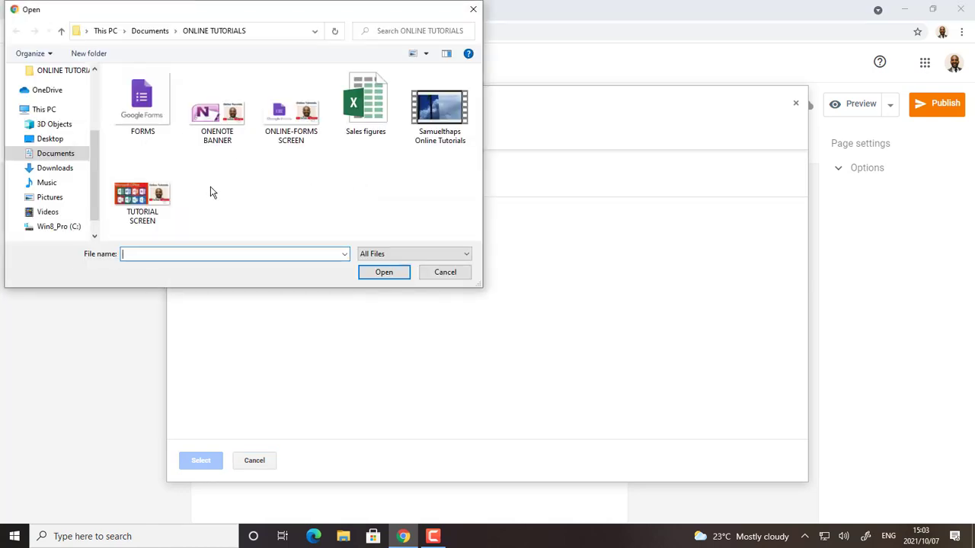
click(158, 196)
click(379, 277)
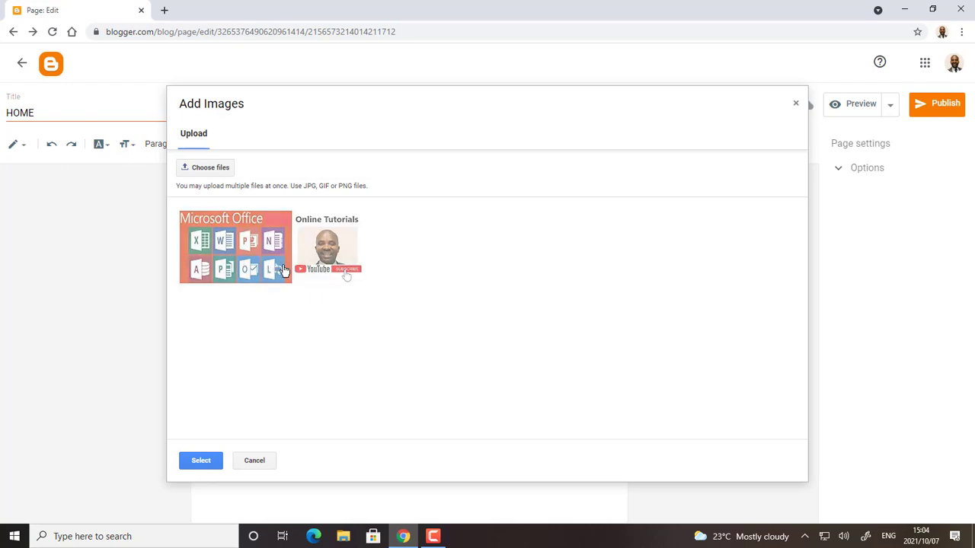
click(297, 249)
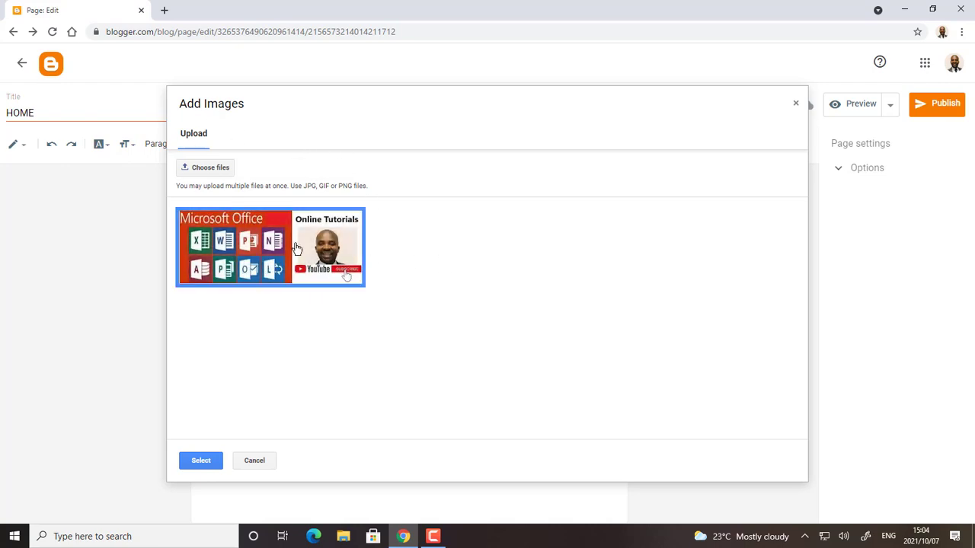
click(202, 462)
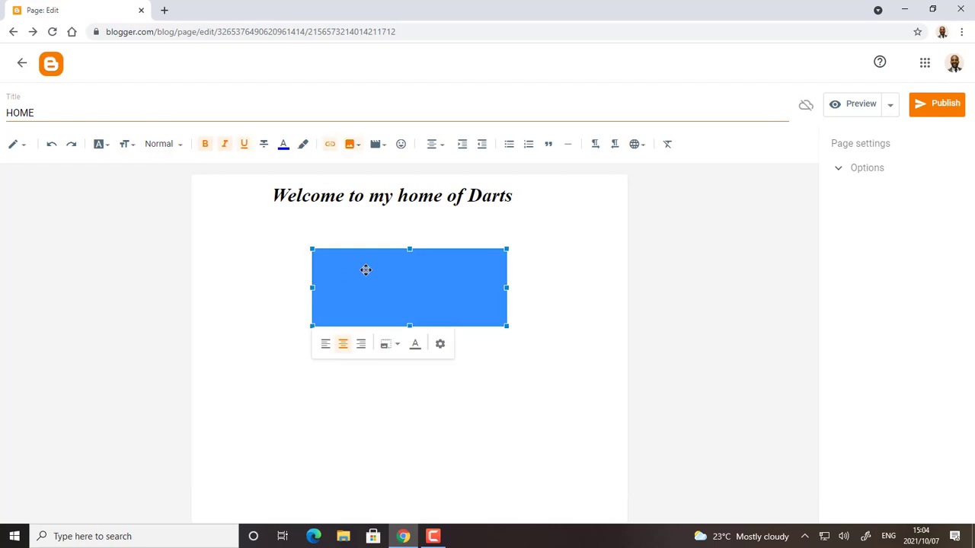
Enlarge the inserted image proportionally and shift the welcome line so that it is centred above the image
click(459, 411)
click(415, 297)
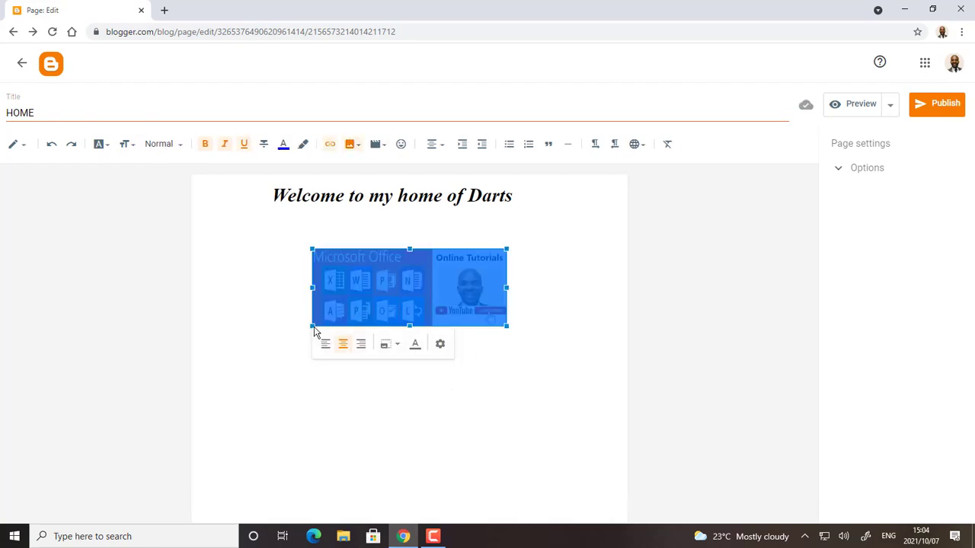
drag(311, 327, 275, 360)
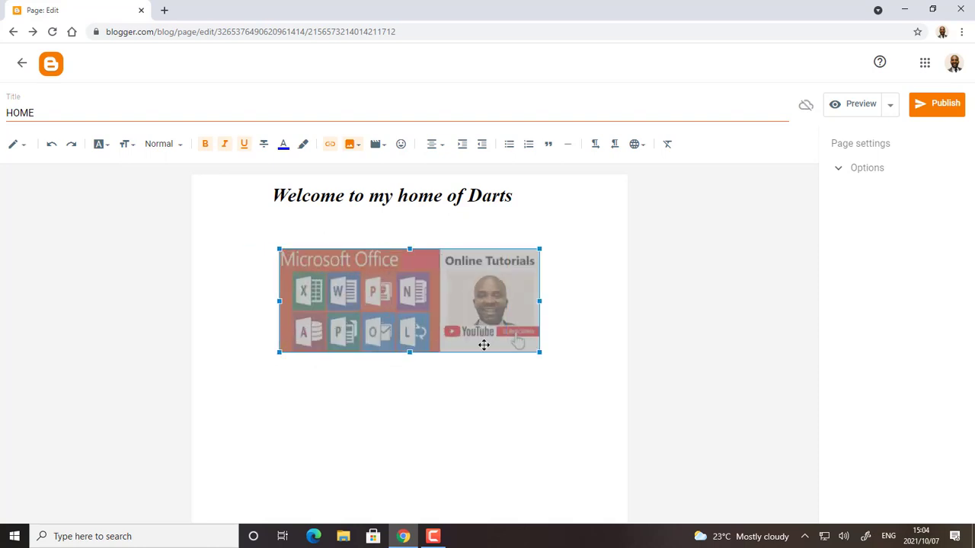
click(531, 357)
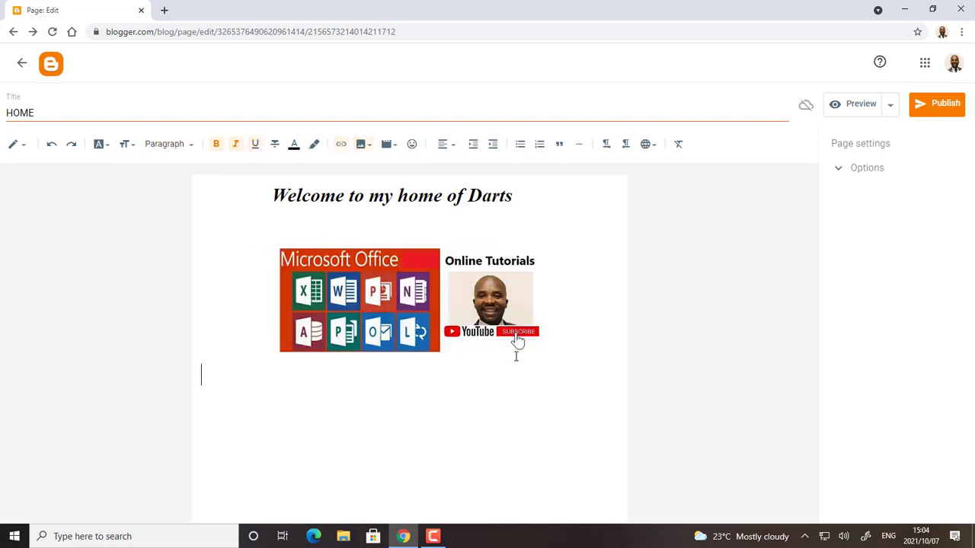
click(272, 199)
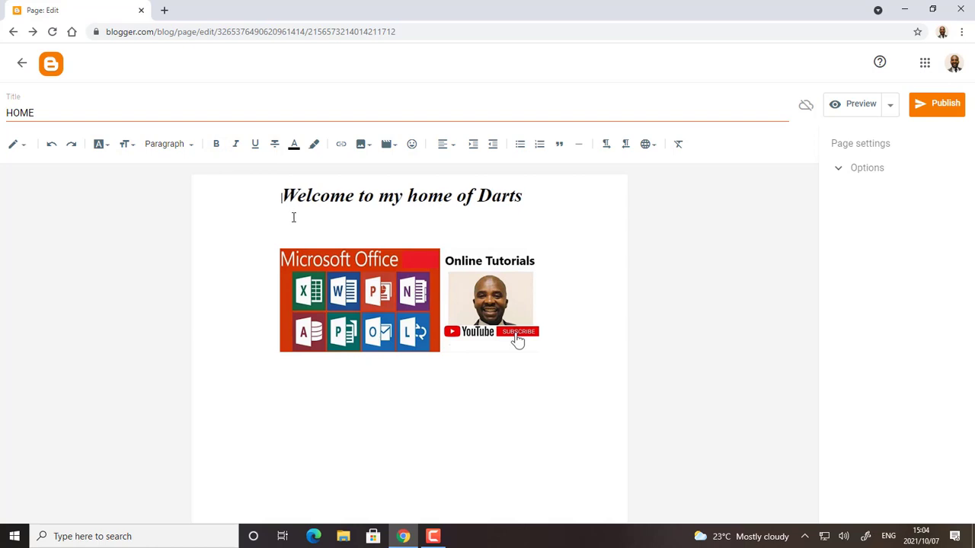
click(397, 396)
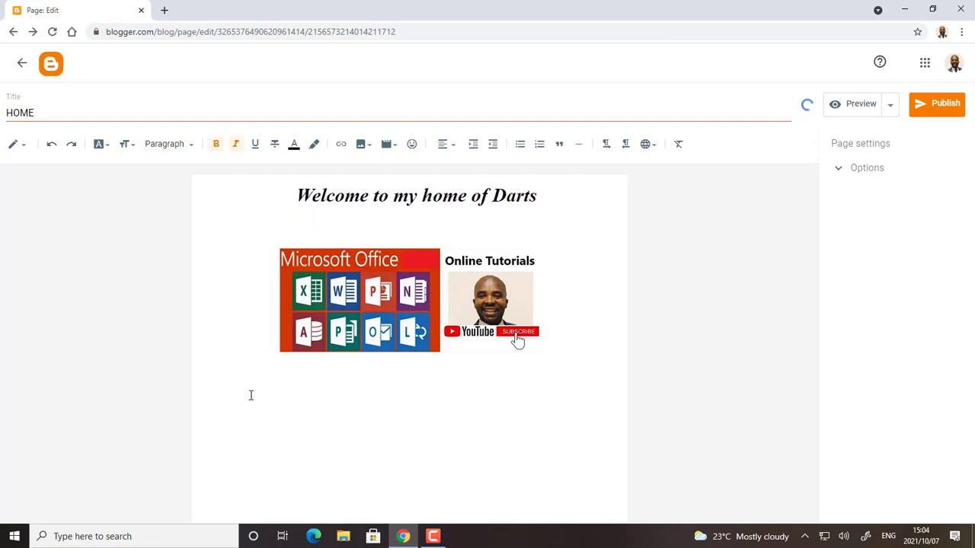
Preview the HOME page, return to its editor and publish the page to the blog
click(340, 149)
click(853, 112)
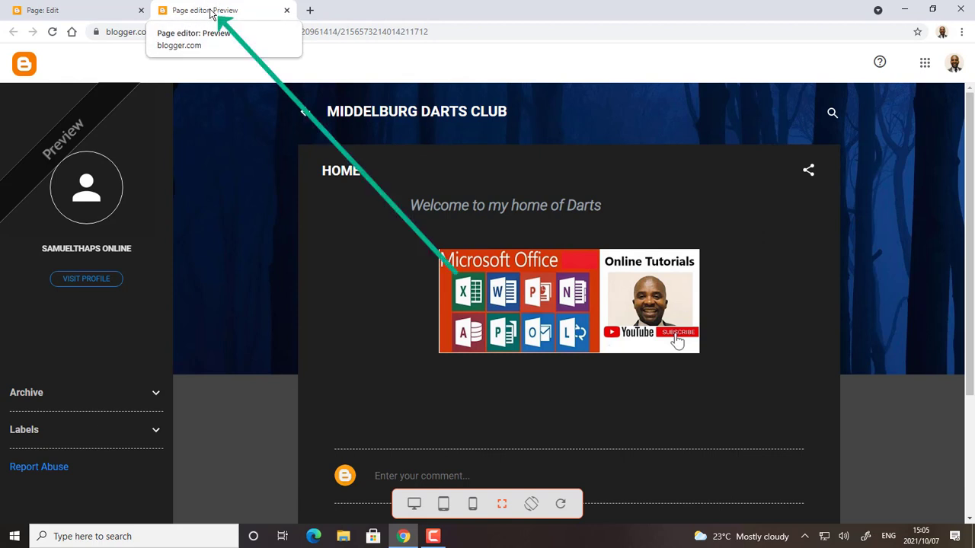
click(51, 11)
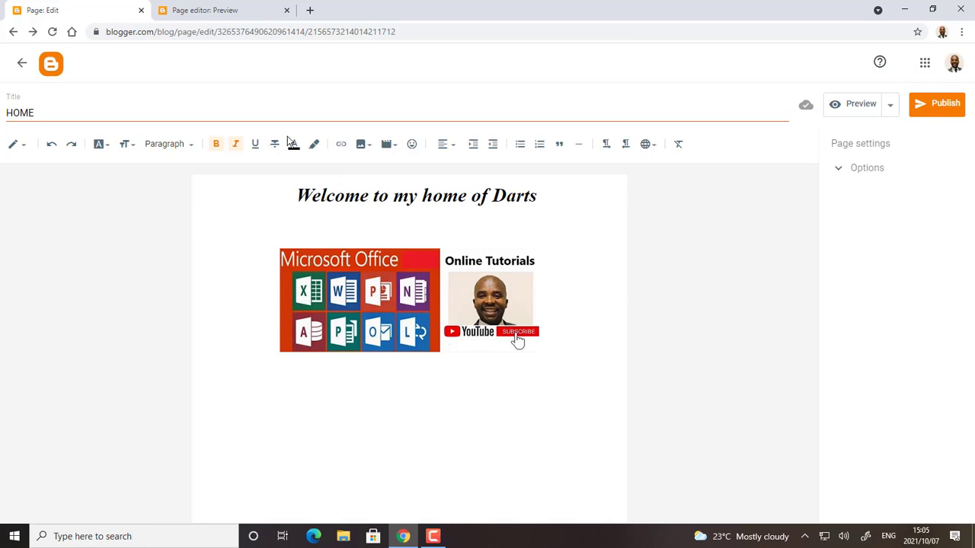
click(937, 109)
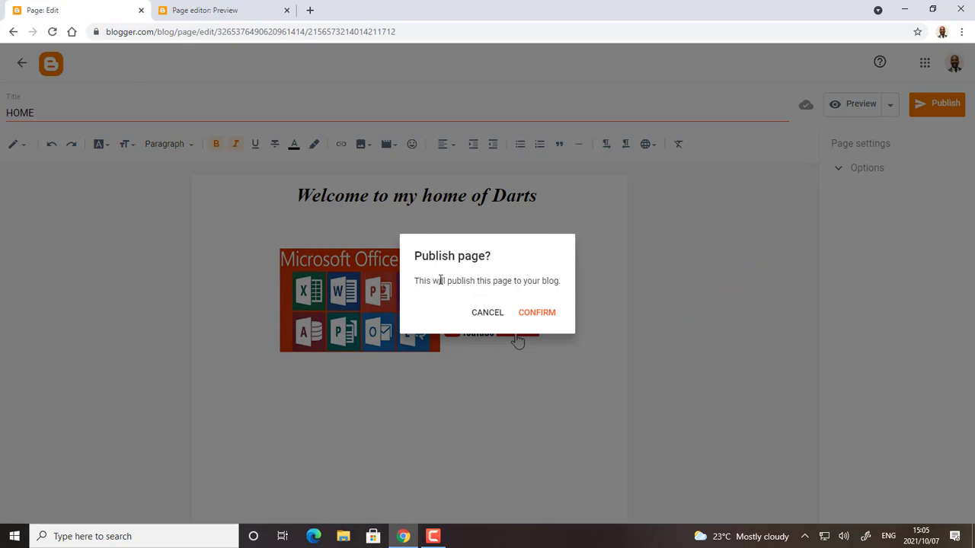
click(537, 314)
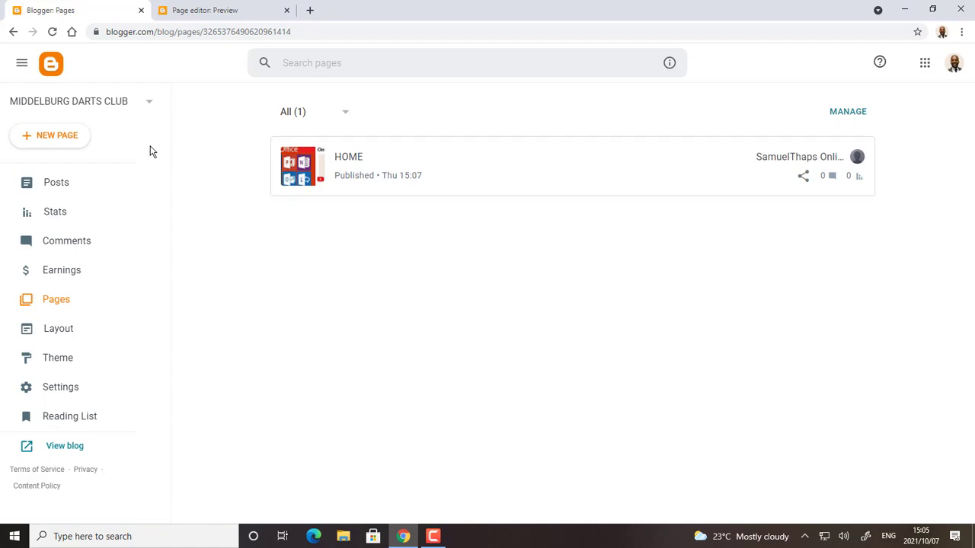
Create a new page titled ABOUT US with the text "Contacts: email" and publish it to the blog
click(53, 142)
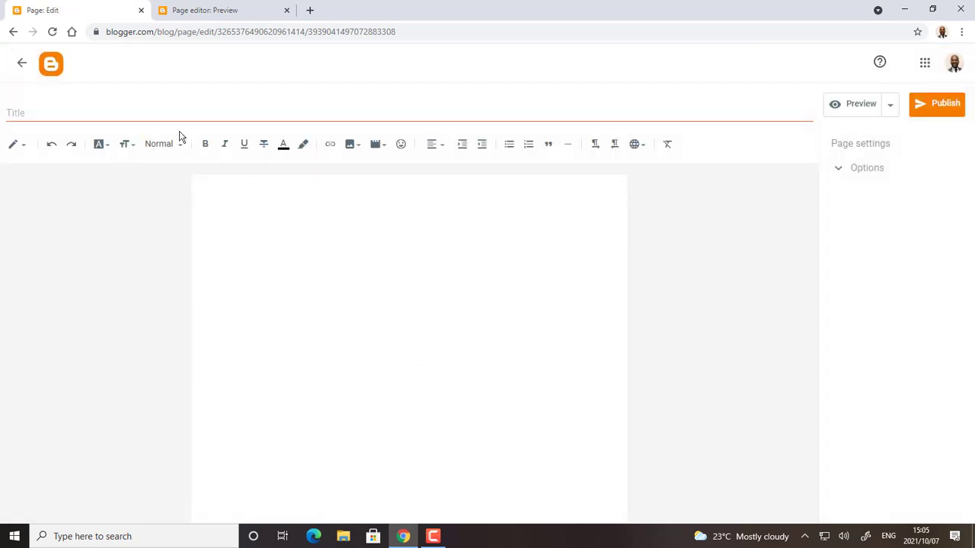
click(34, 113)
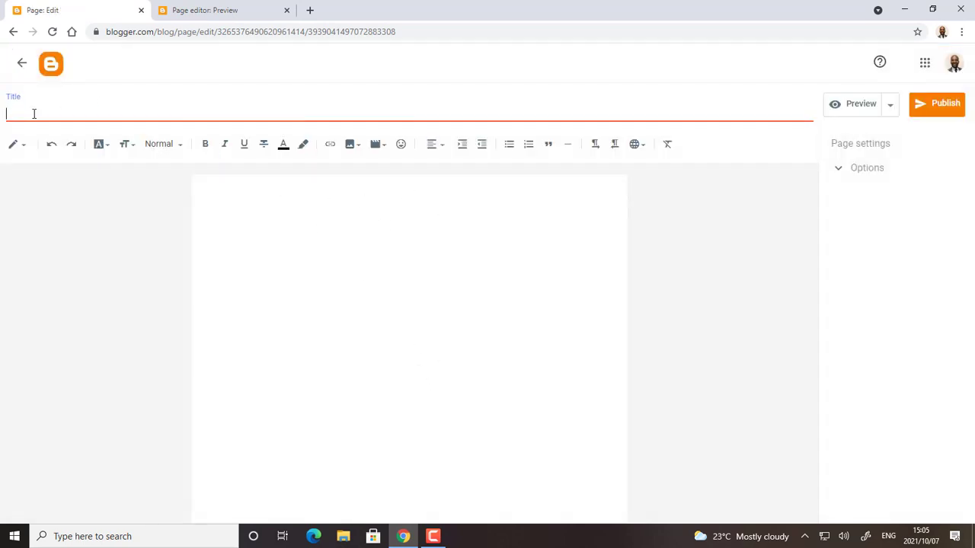
text(ABOUT US)
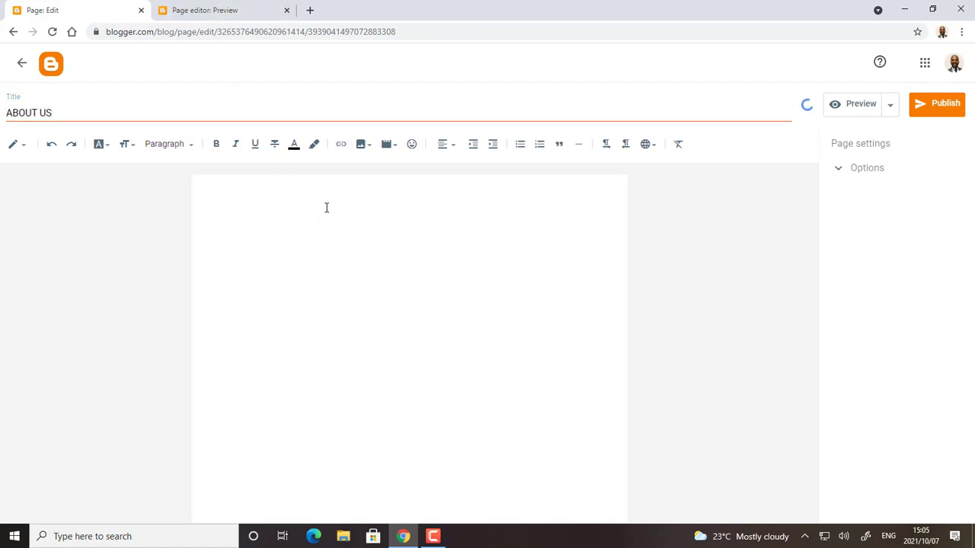
text(Contacts: email)
click(944, 106)
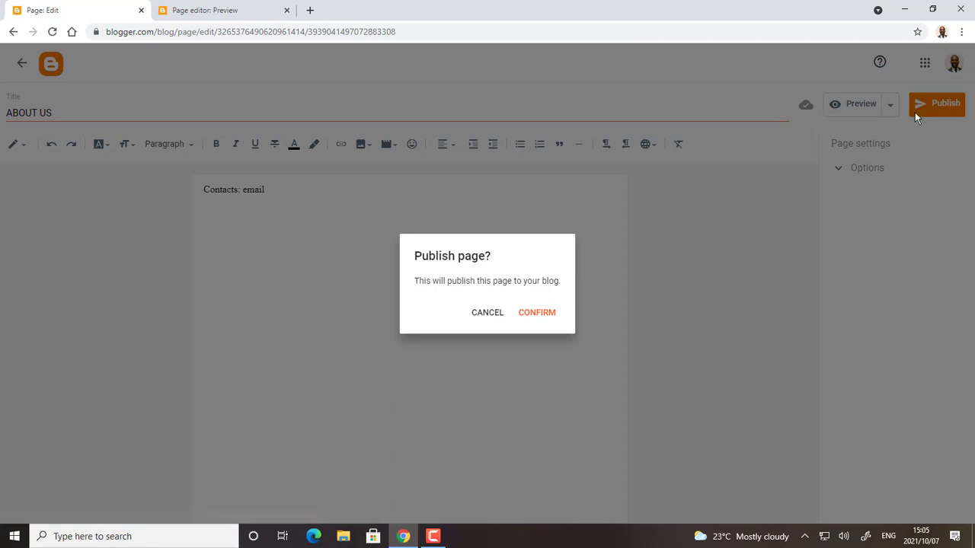
click(542, 314)
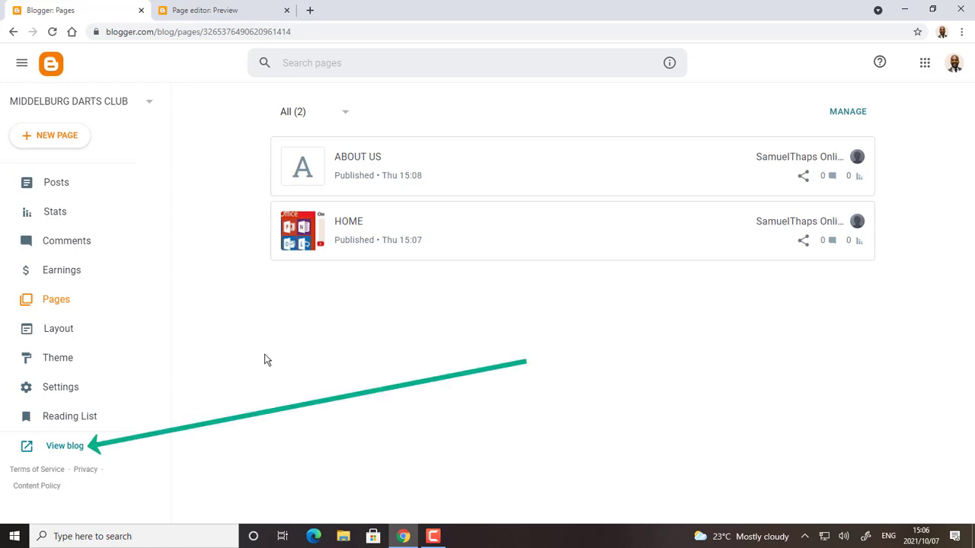
View the live blog, return to the page list and preview the ABOUT US page from its editor
click(63, 451)
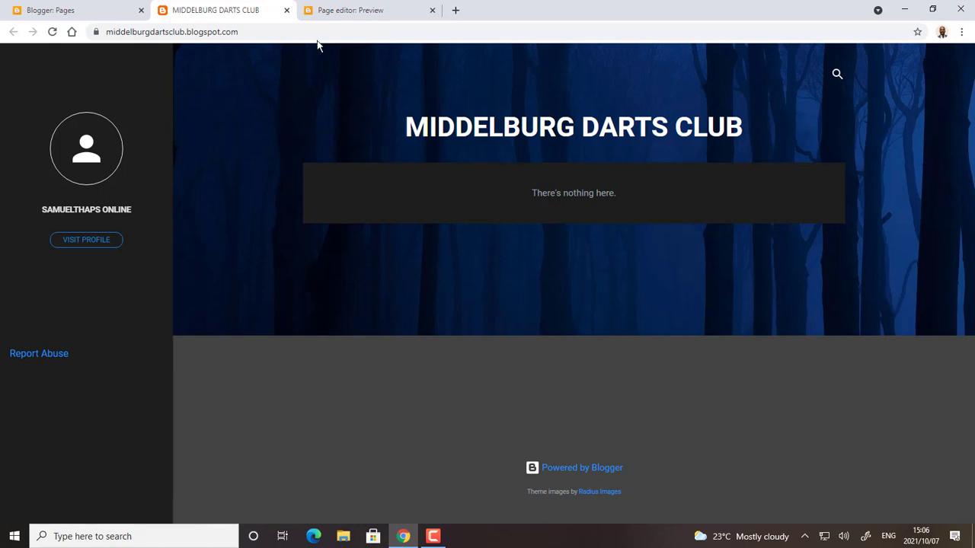
click(84, 10)
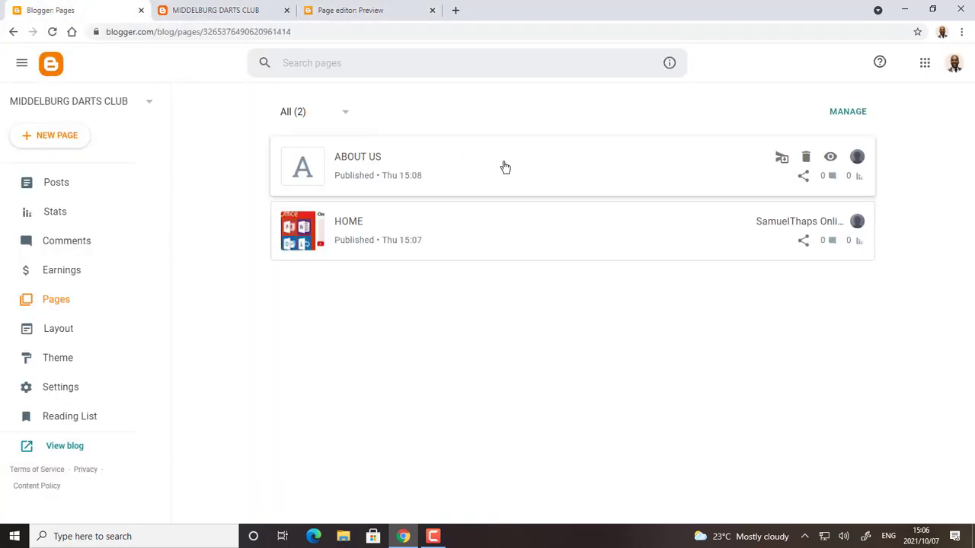
click(529, 166)
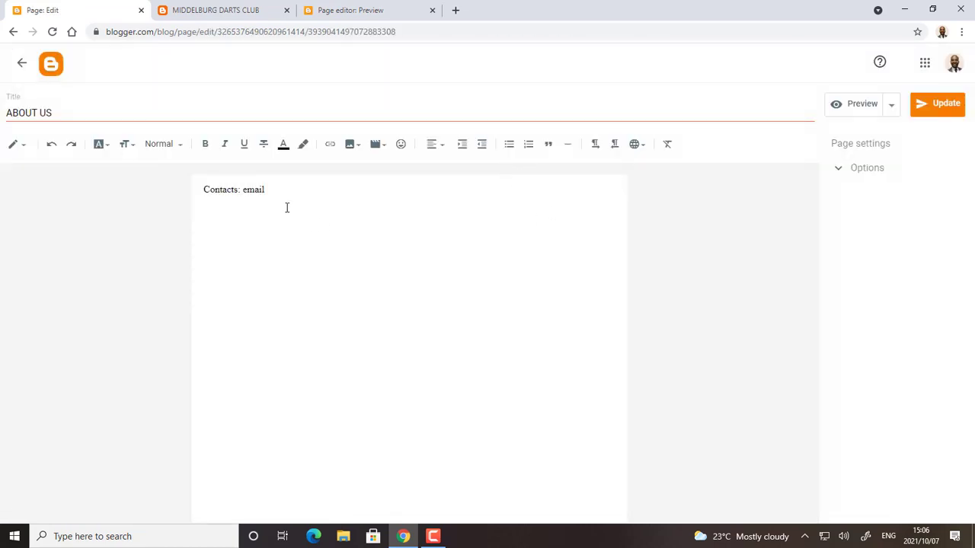
click(859, 107)
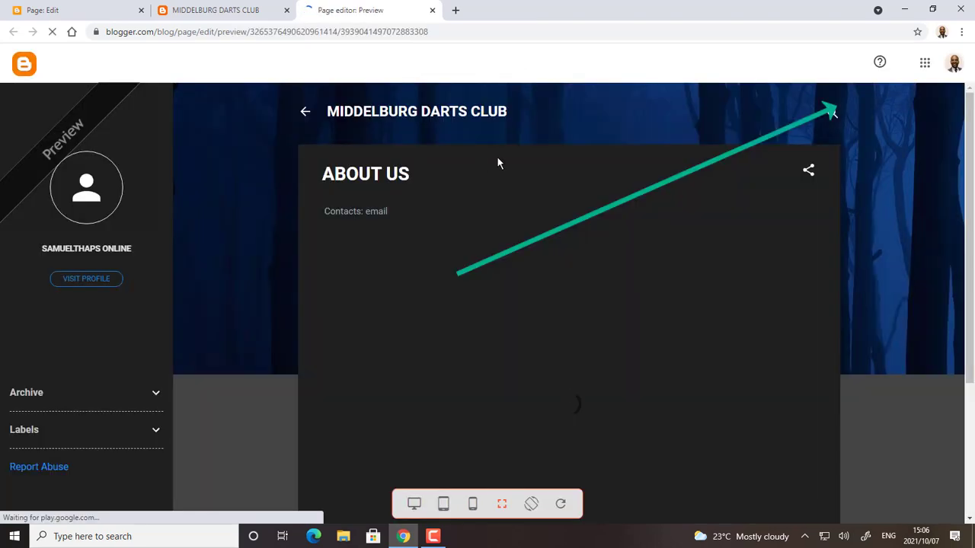
Check the print preview of the ABOUT US page and close it without printing
click(962, 32)
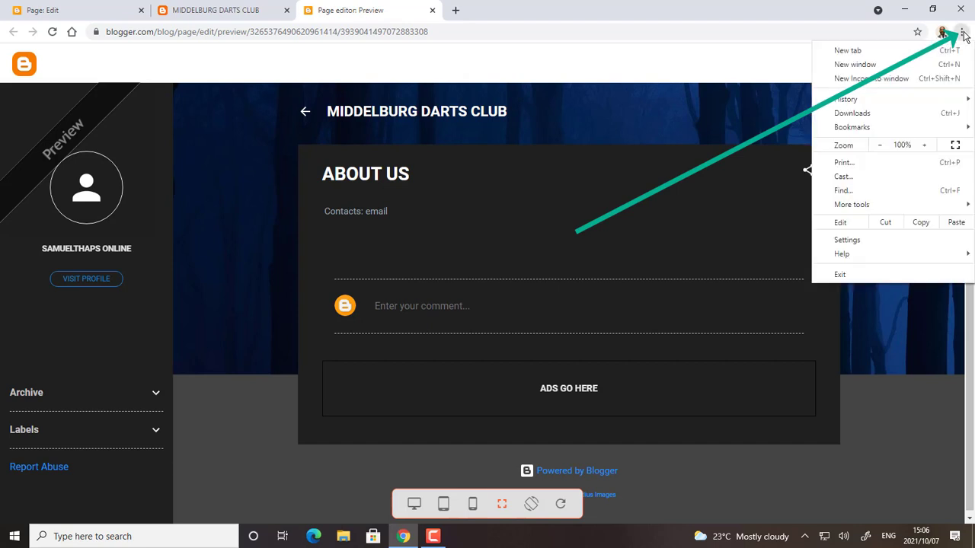
click(852, 163)
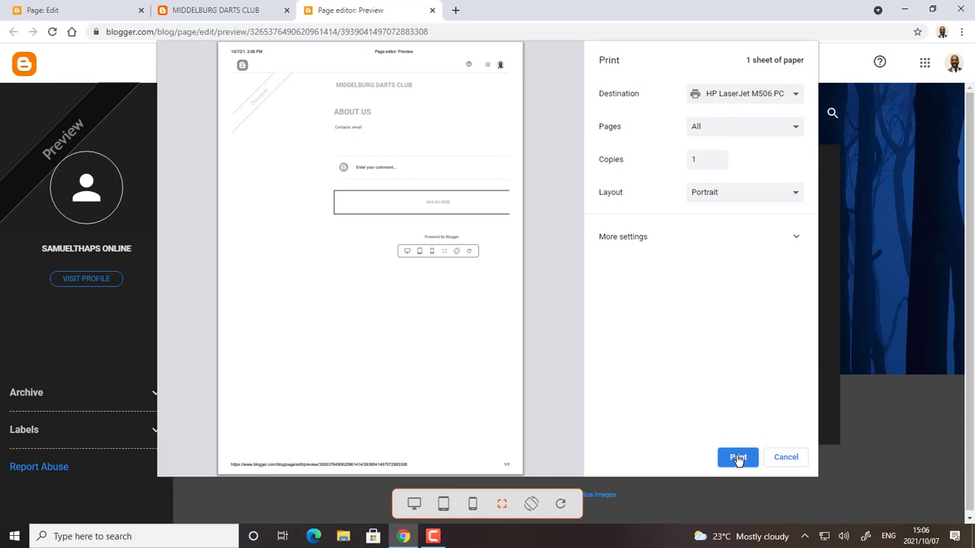
click(791, 457)
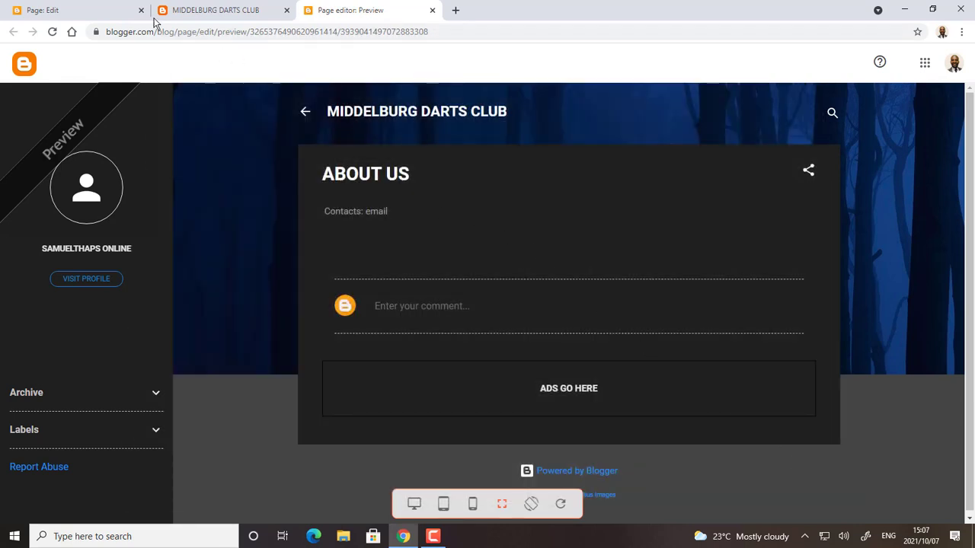
Return to the page list, open the HOME page in its editor and preview it
click(196, 11)
click(116, 11)
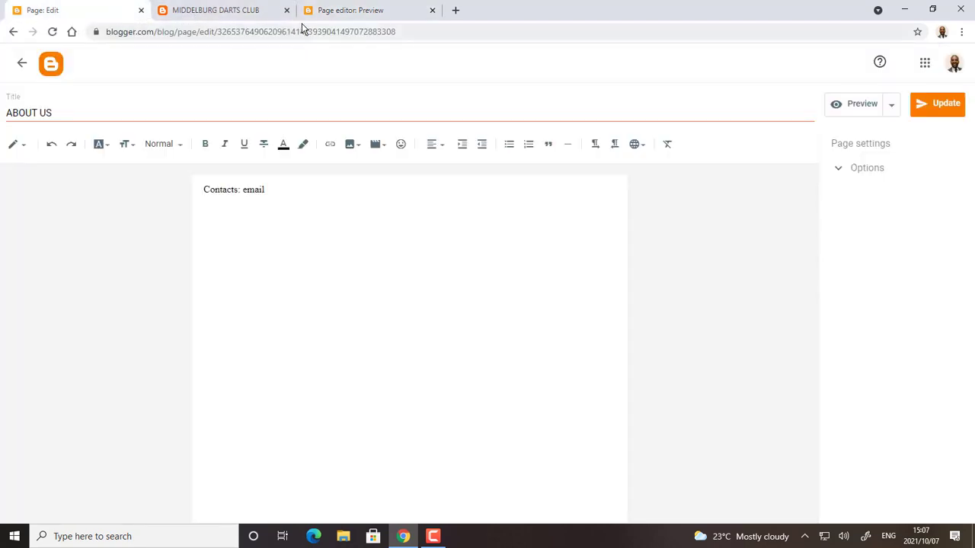
click(13, 33)
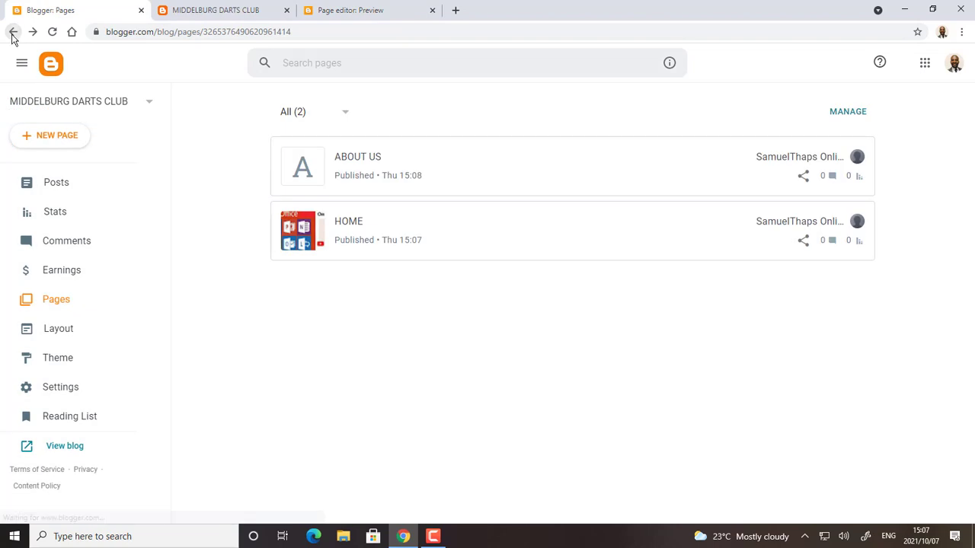
click(470, 235)
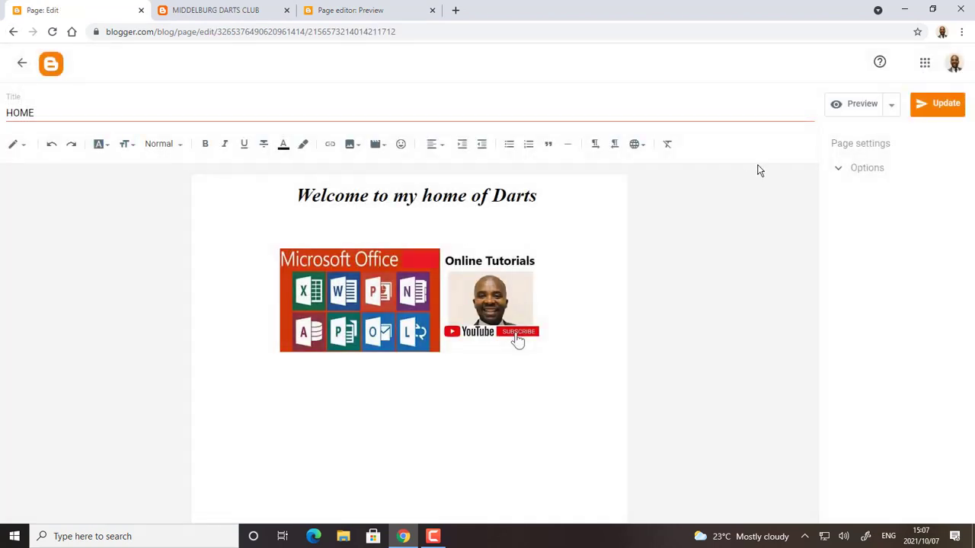
click(856, 107)
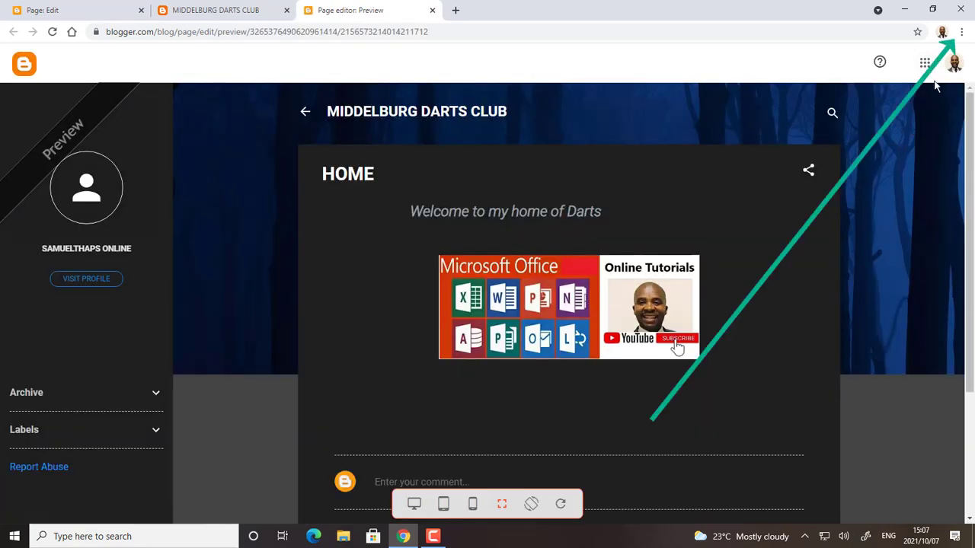
Check the print preview of the HOME page and close it without printing
click(962, 32)
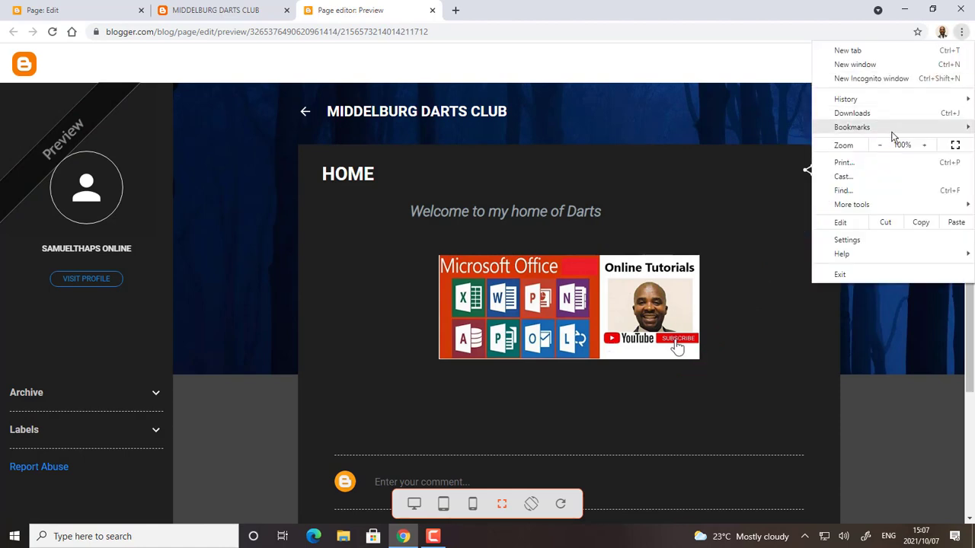
click(856, 164)
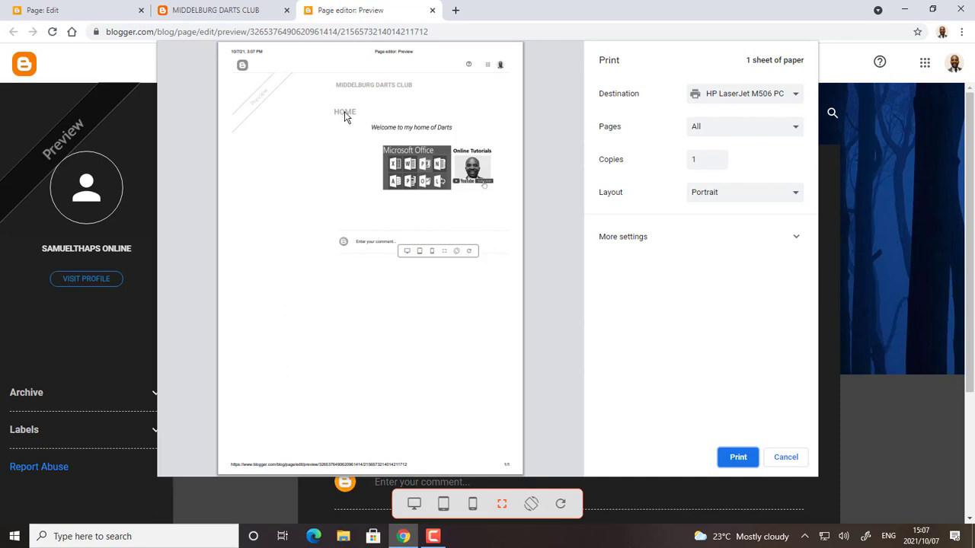
click(785, 458)
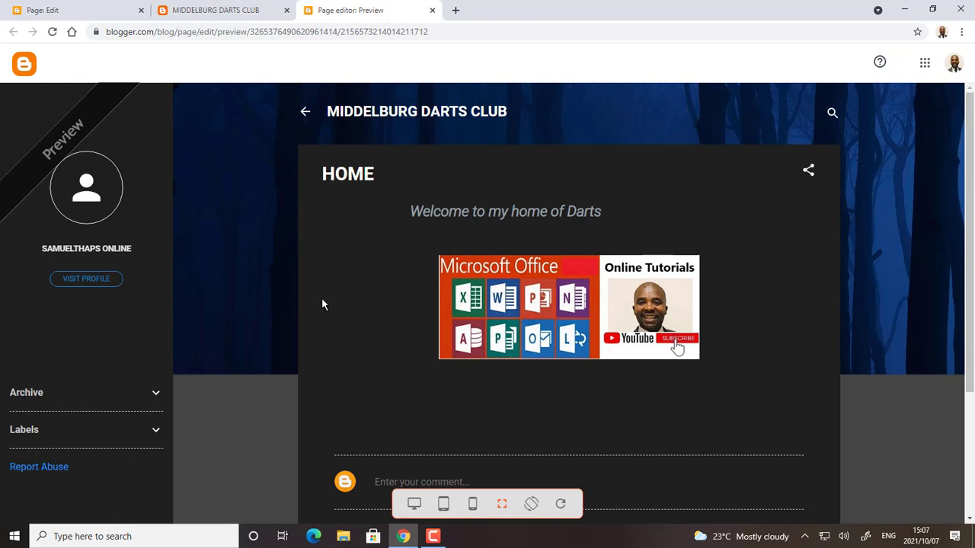